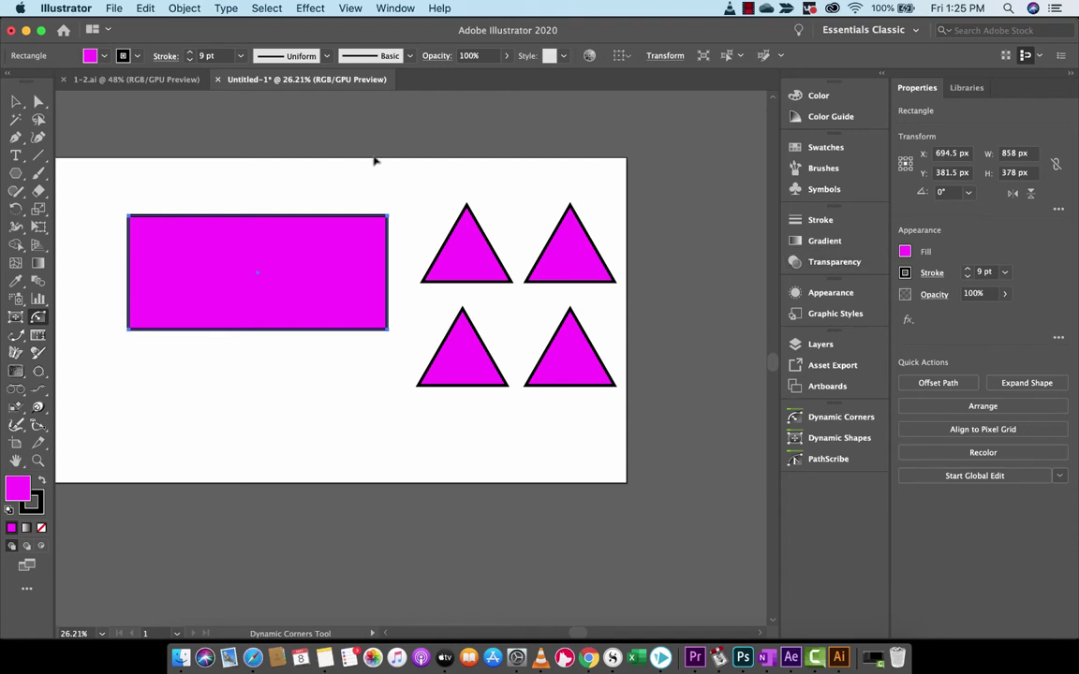
- Reselect the magenta rectangle with the Selection tool
scroll(373, 159, left, 4)
click(16, 101)
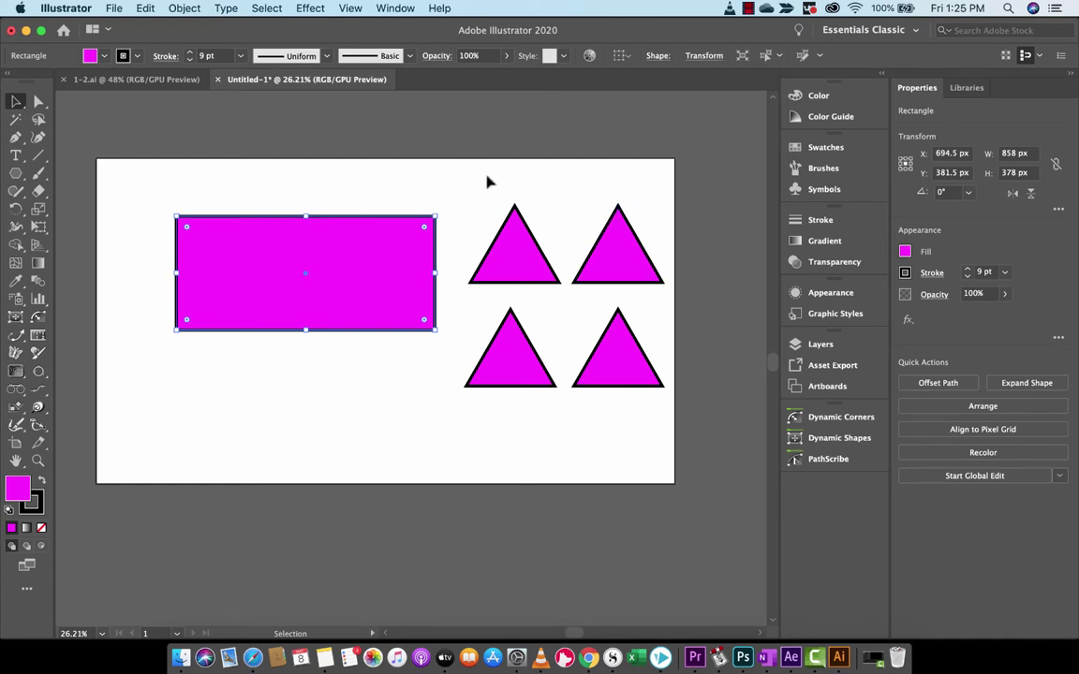
click(465, 199)
click(365, 263)
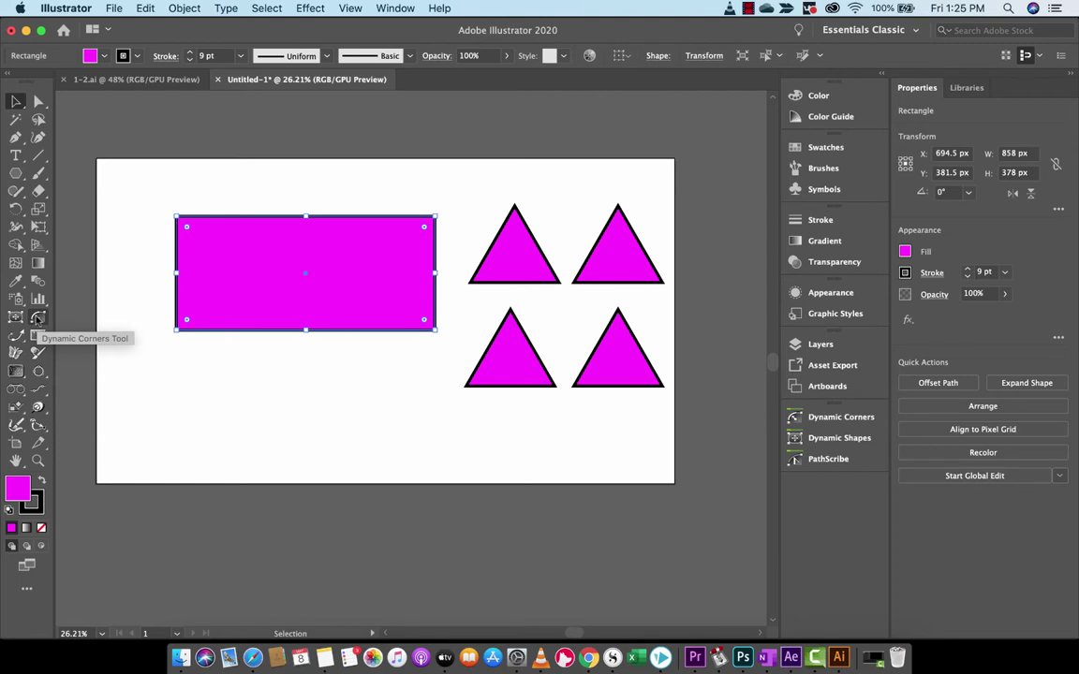
- Bring up the Dynamic Corners panel, then switch to the Direct Selection tool
click(396, 8)
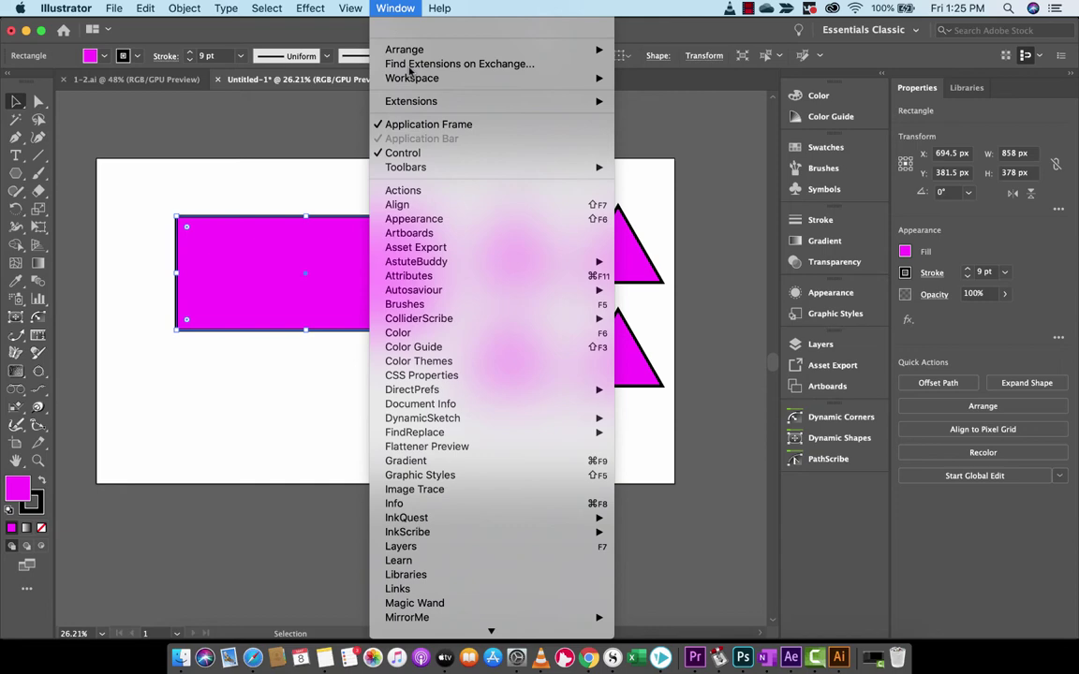
mouse_move(571, 167)
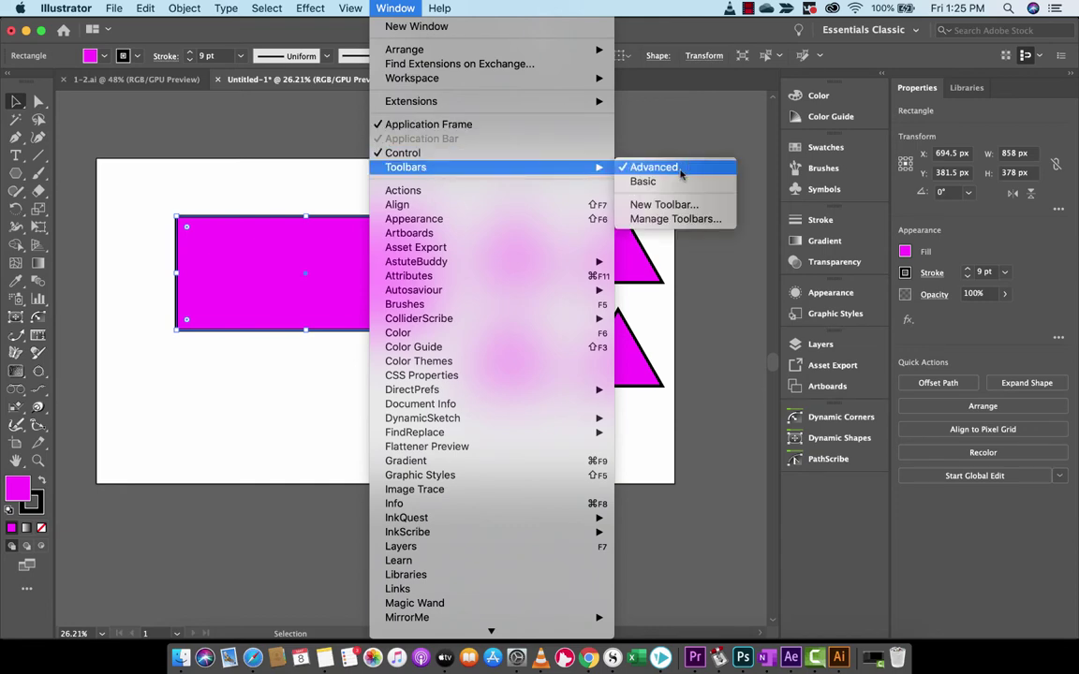
click(406, 7)
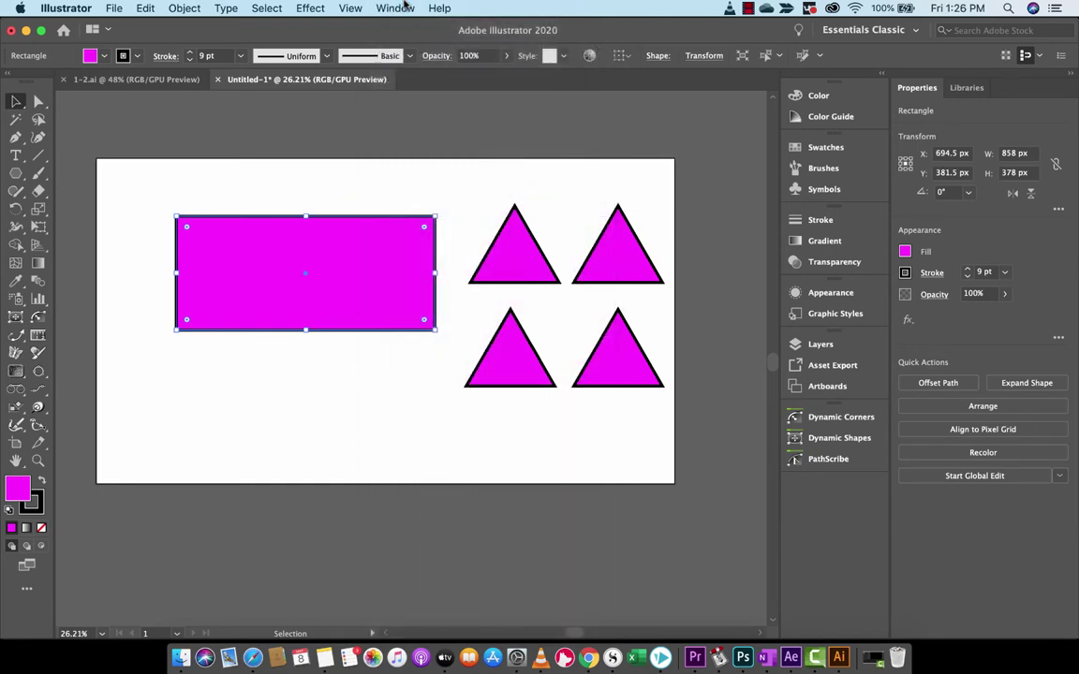
click(37, 319)
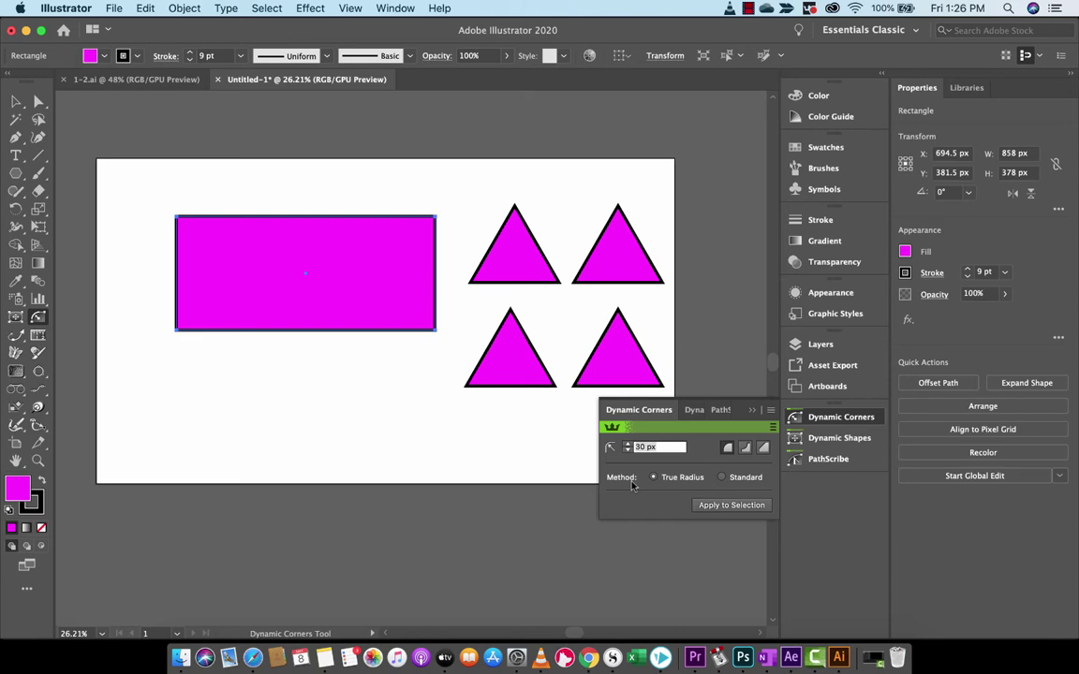
key(v)
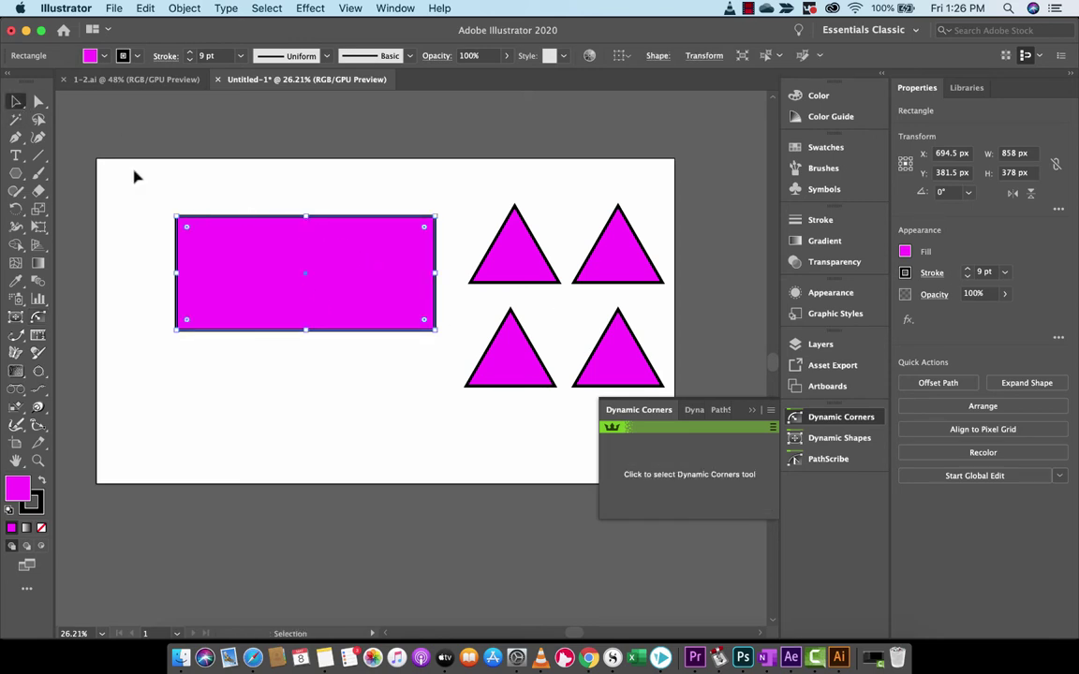
click(39, 100)
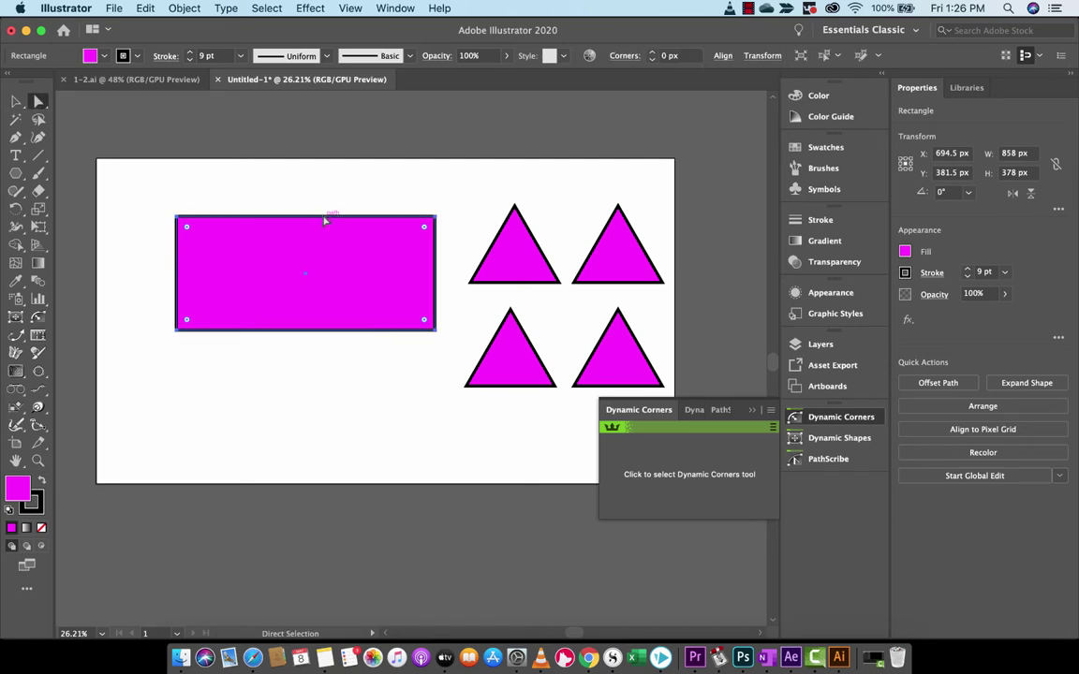
- Set the Dynamic Corners radius to 100 px
click(681, 475)
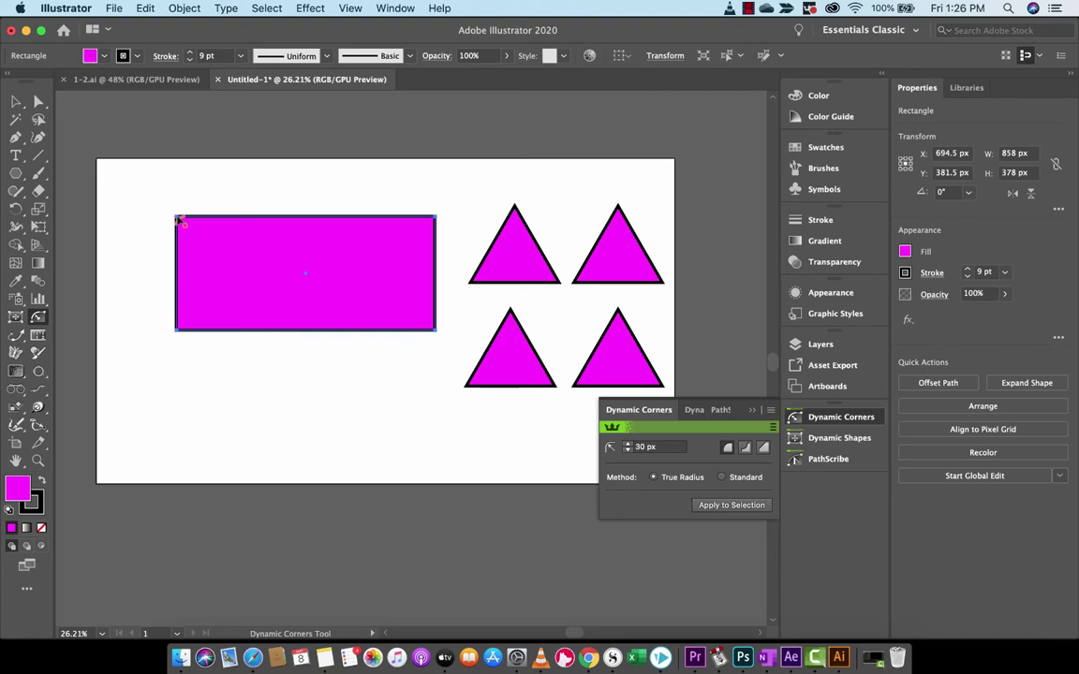
double_click(642, 446)
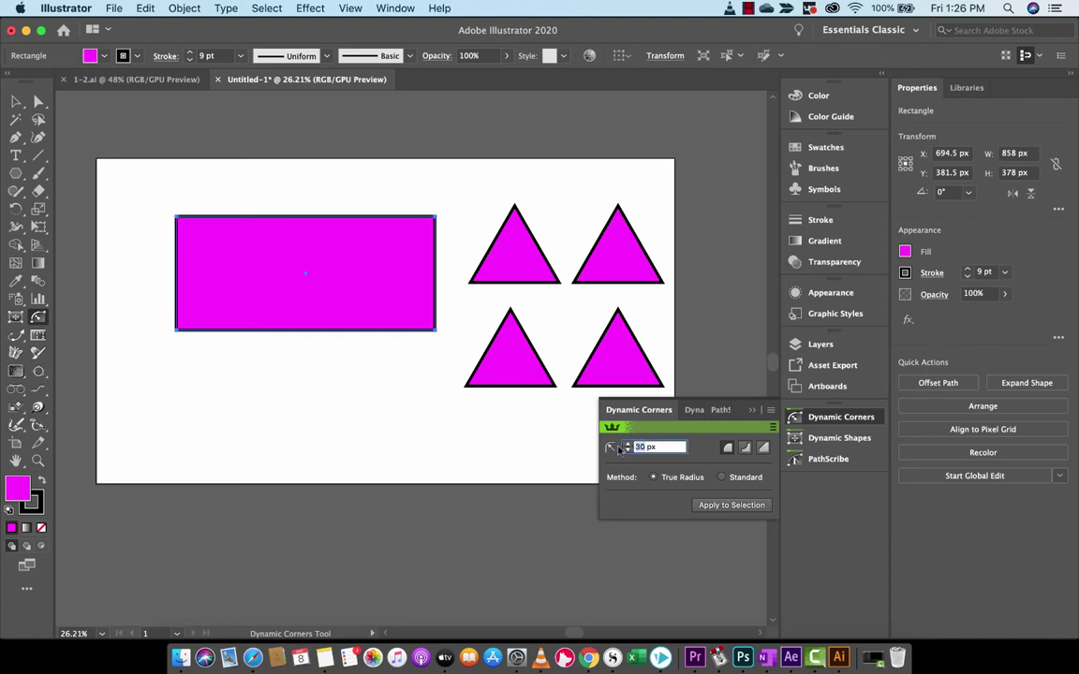
text(100)
click(178, 221)
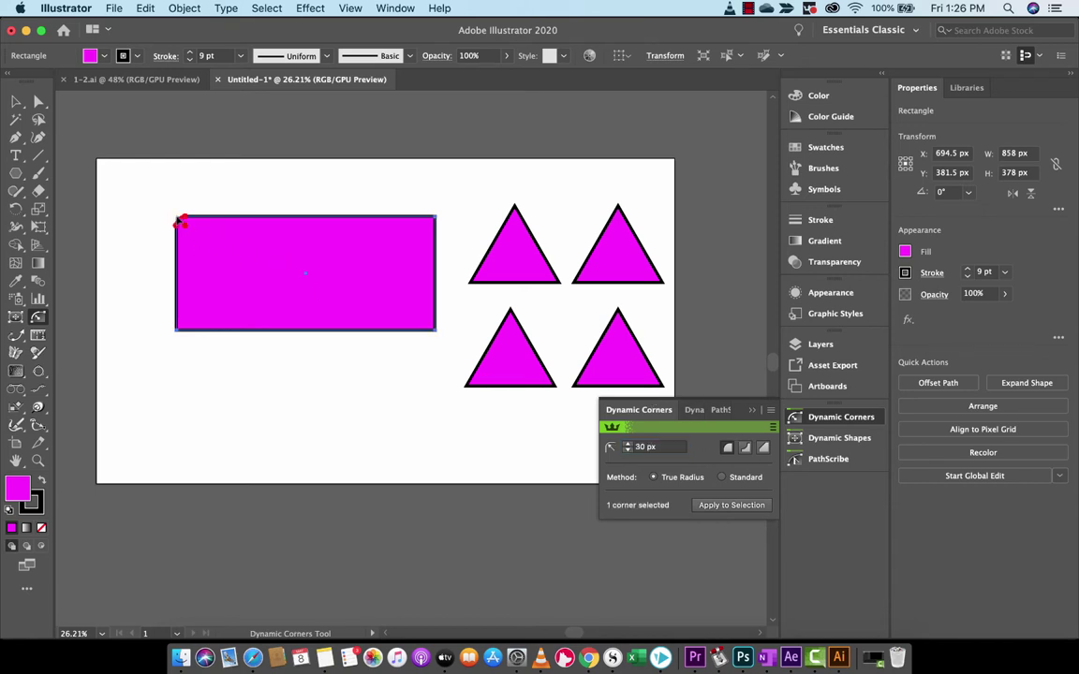
click(646, 447)
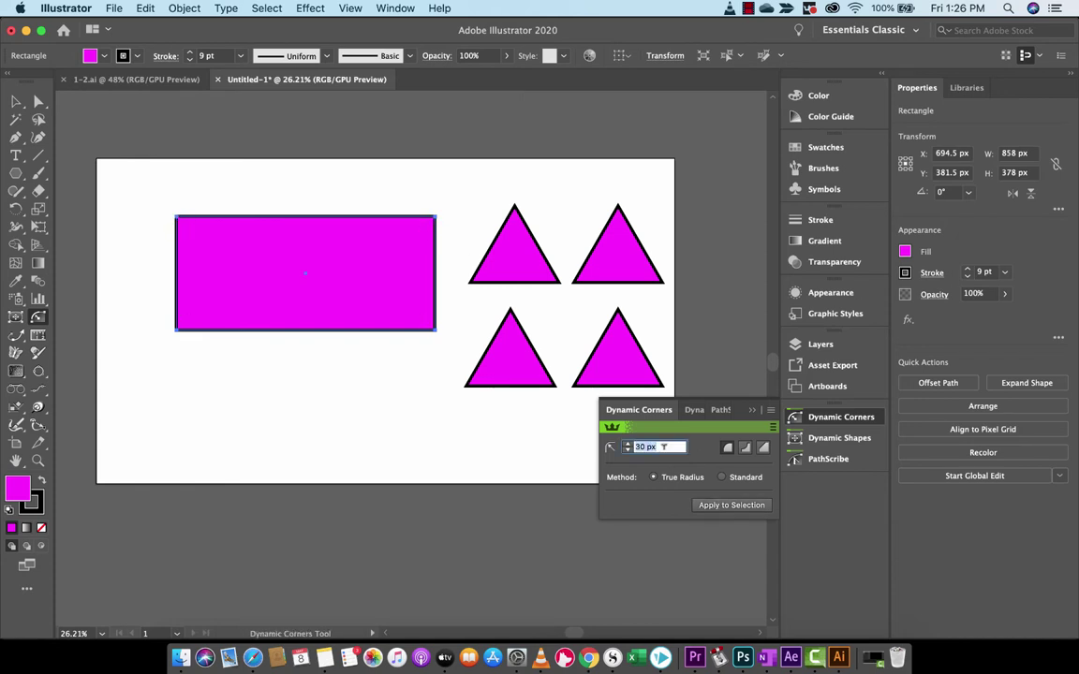
text(100px)
key(Return)
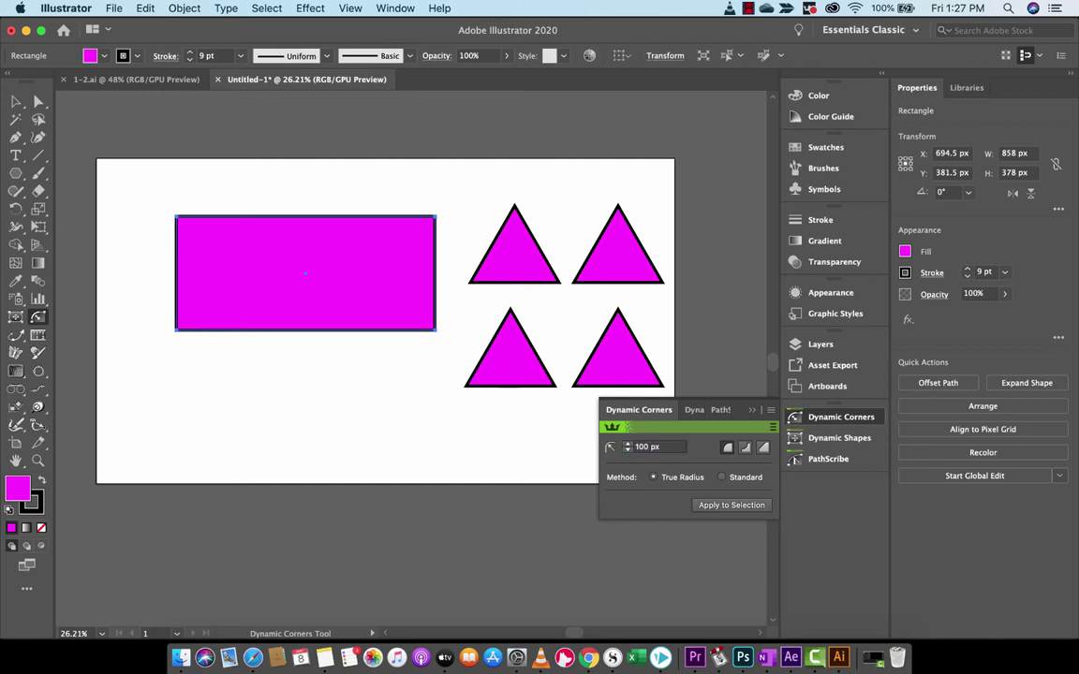
- Round the top-left, bottom-left, bottom-right and top-right corners at 100 px
click(178, 222)
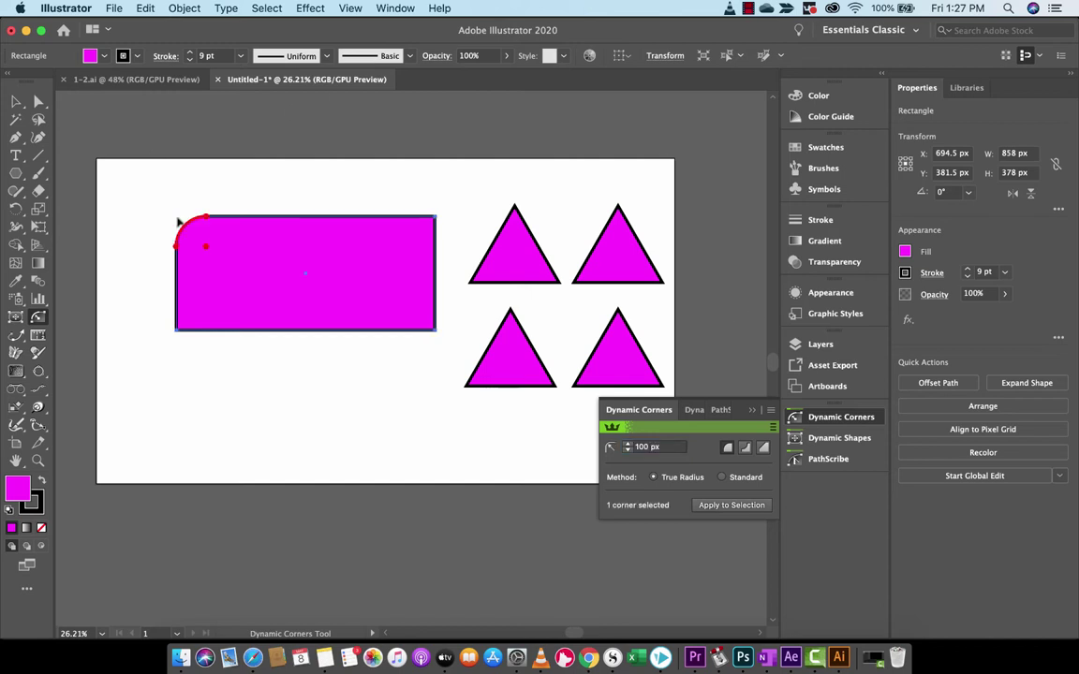
click(179, 333)
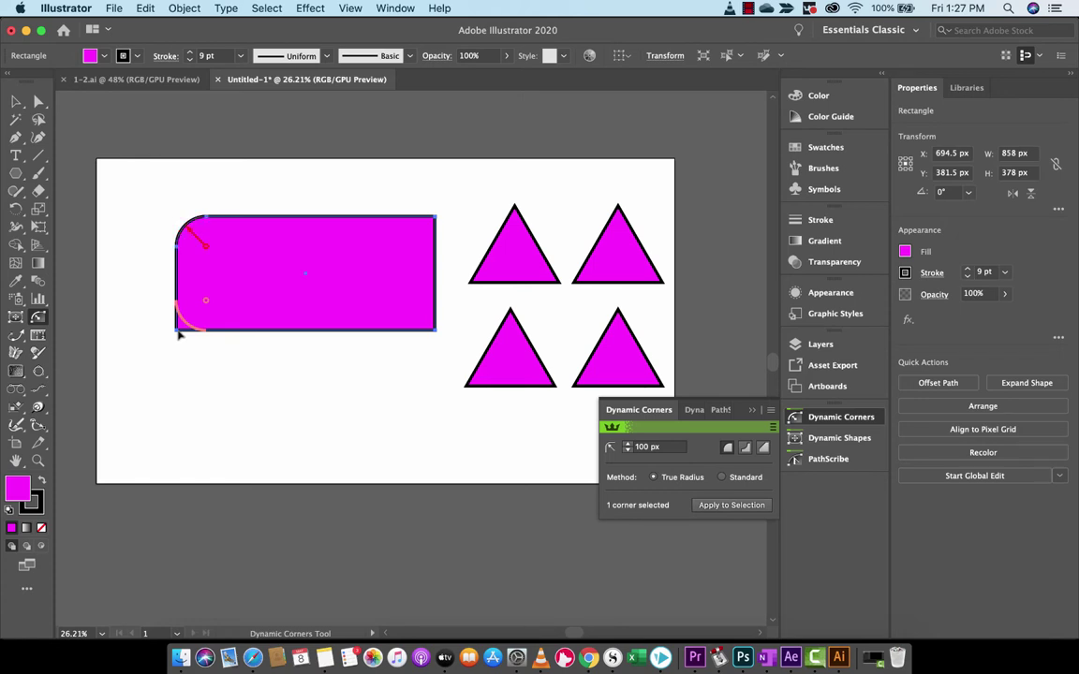
click(434, 327)
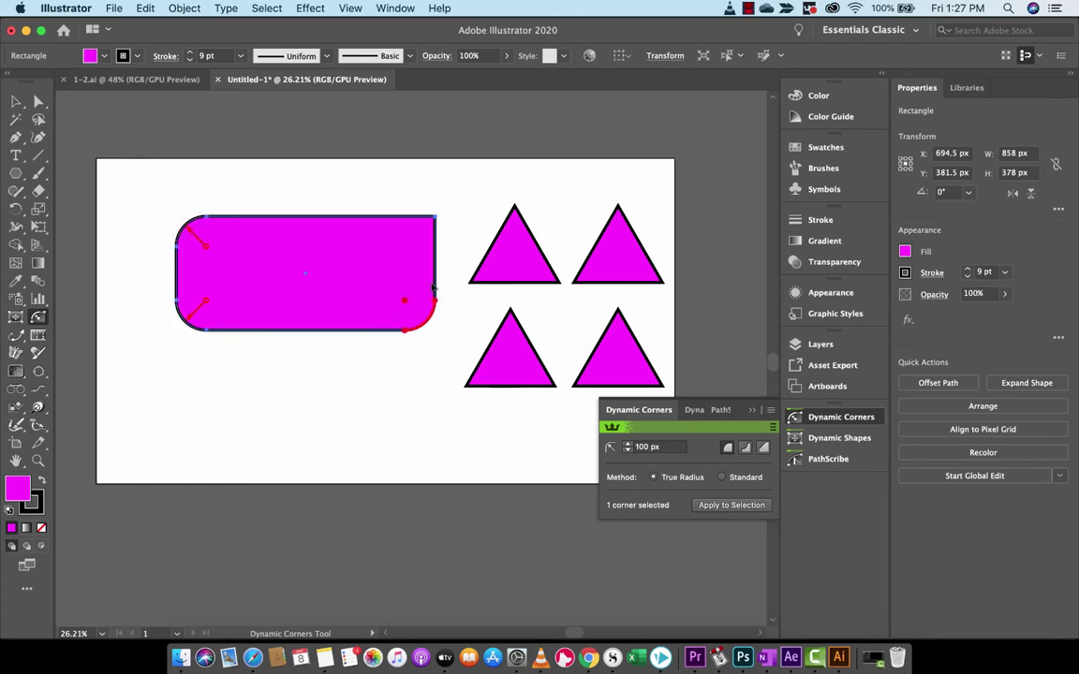
click(433, 221)
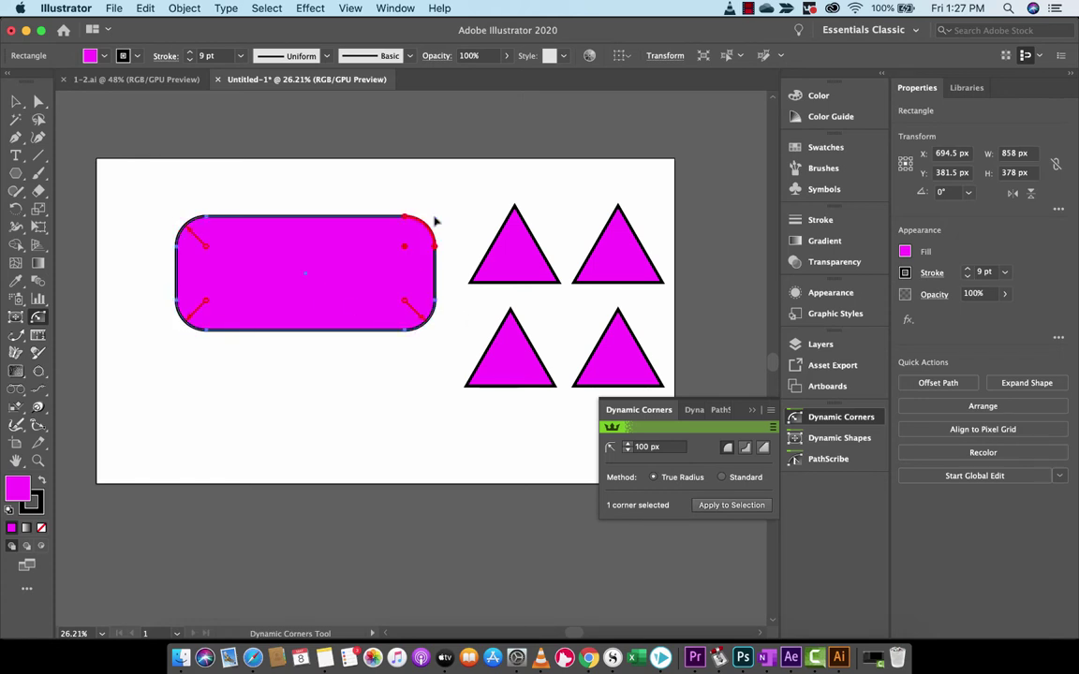
- Invert the top-right, top-left and bottom-left corners into concave curves
click(746, 448)
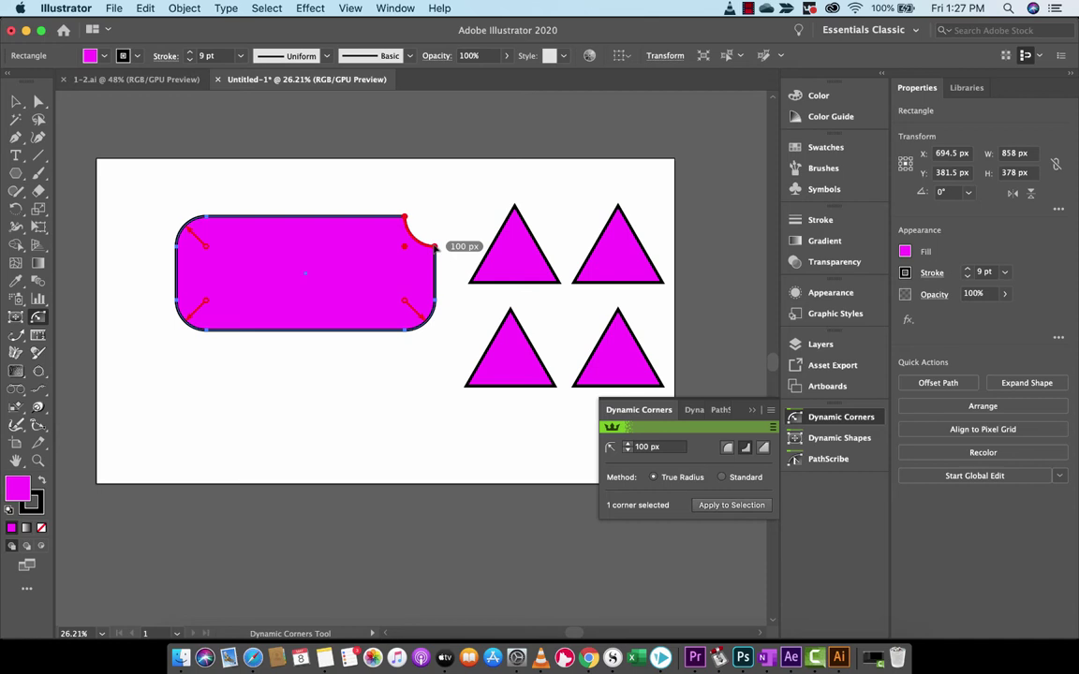
click(199, 223)
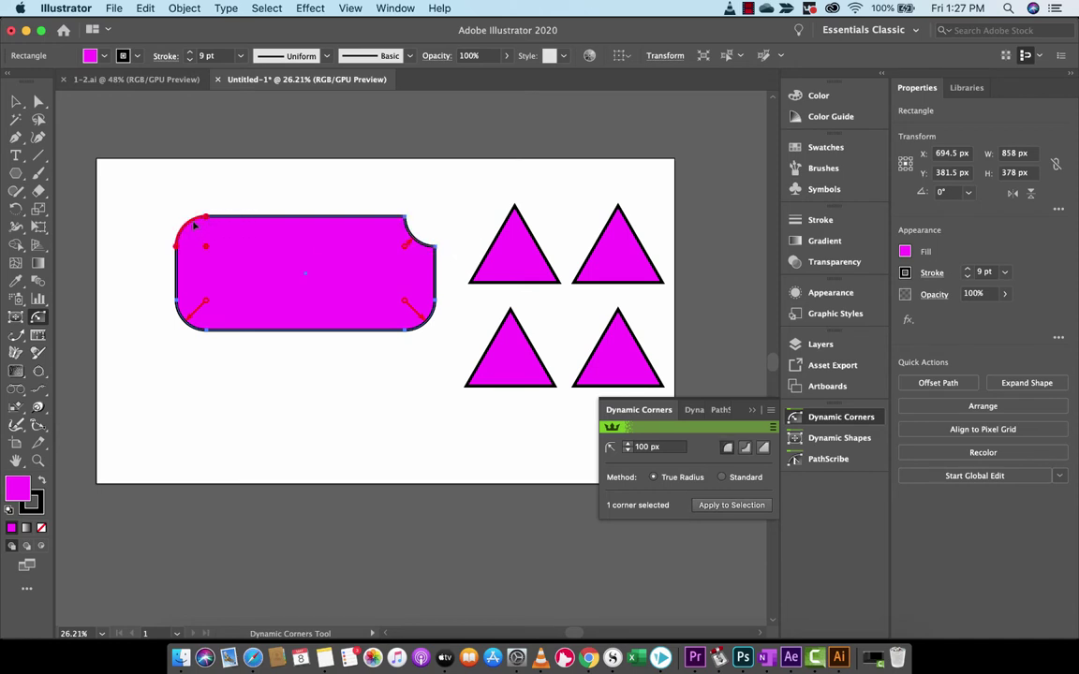
key(Up)
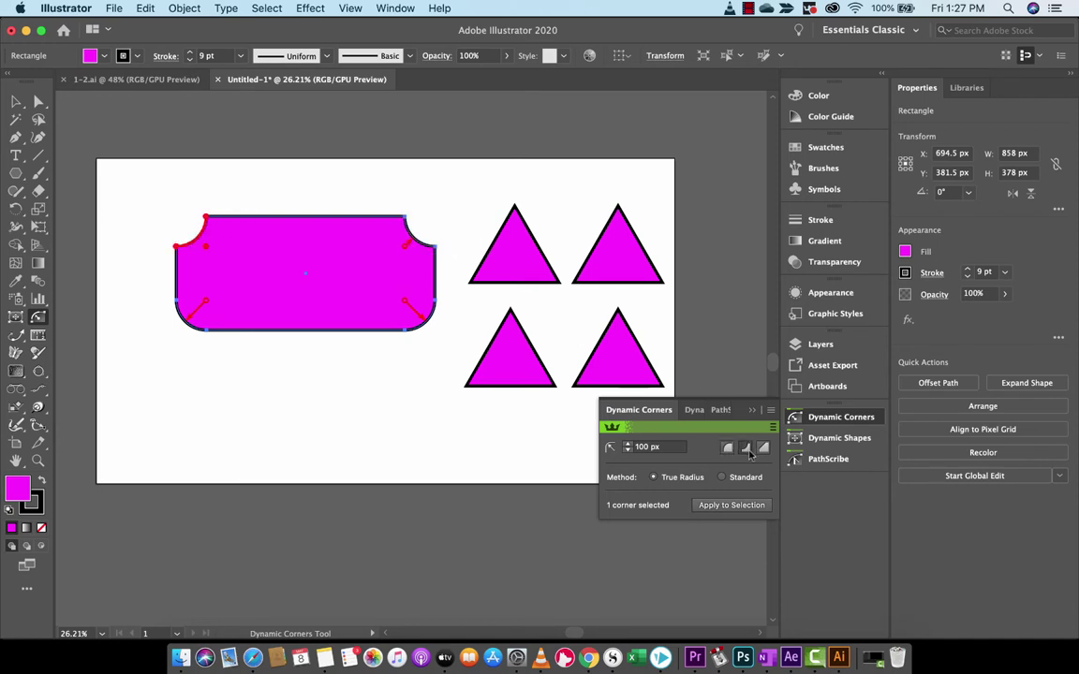
click(190, 328)
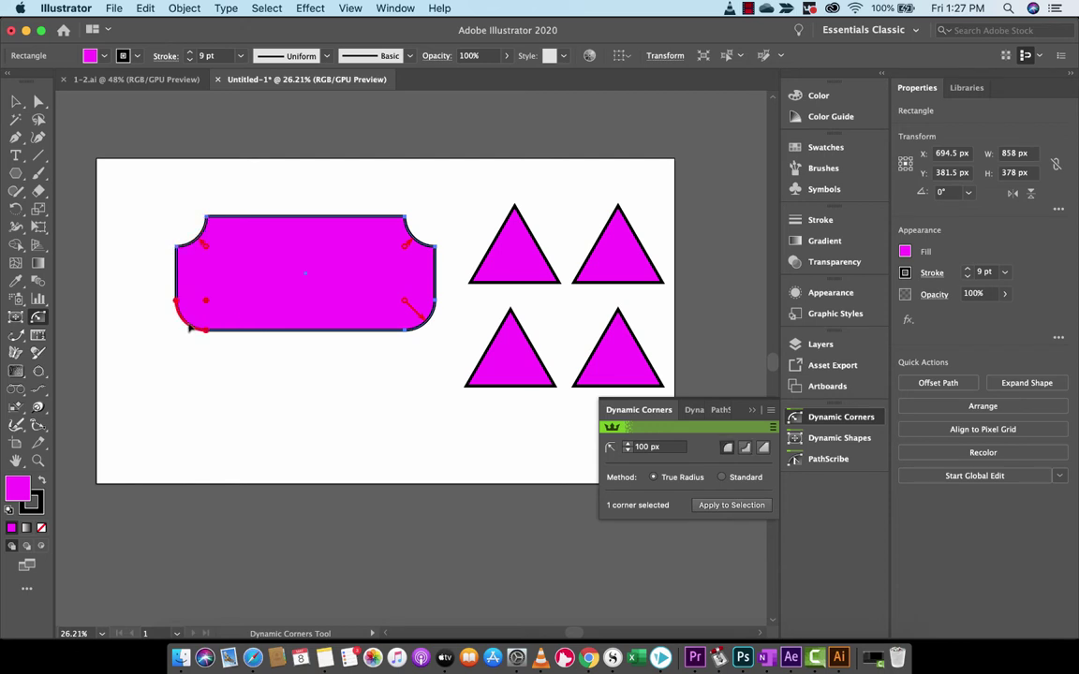
click(747, 448)
click(430, 309)
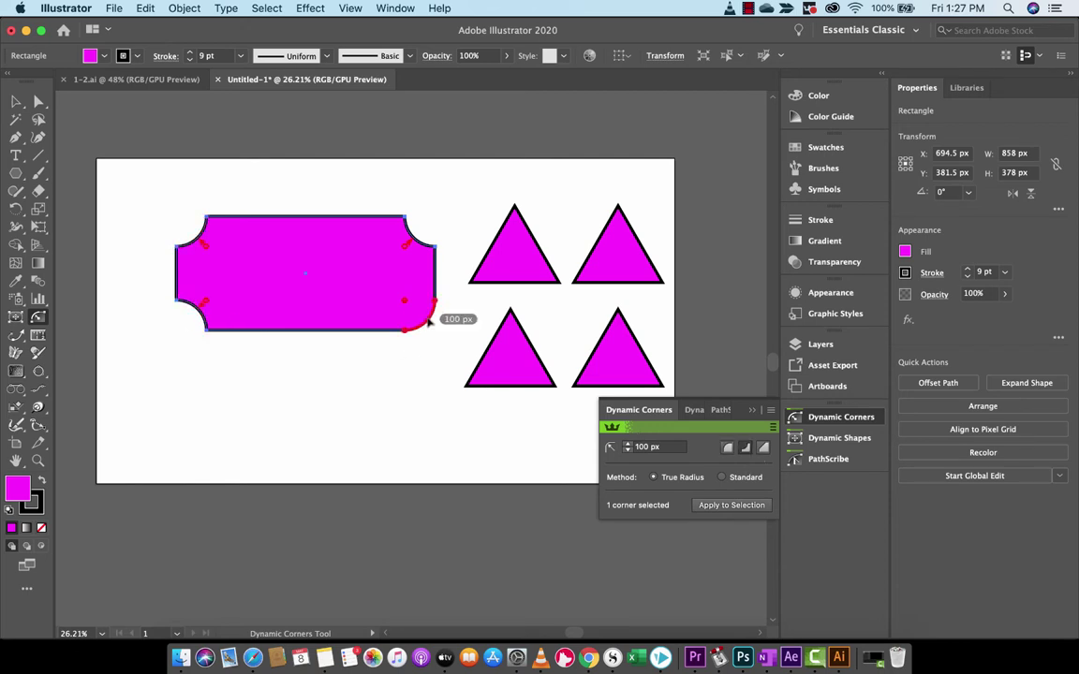
- Chamfer the bottom-right, top-right, top-left and bottom-left corners at 100 px
click(764, 447)
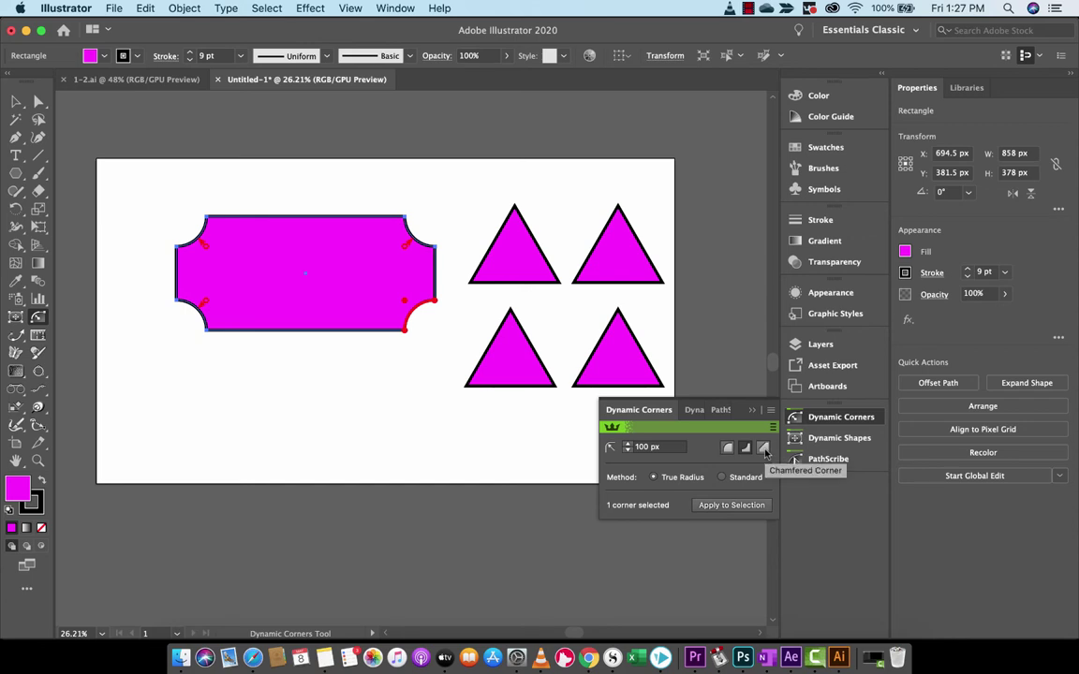
click(765, 450)
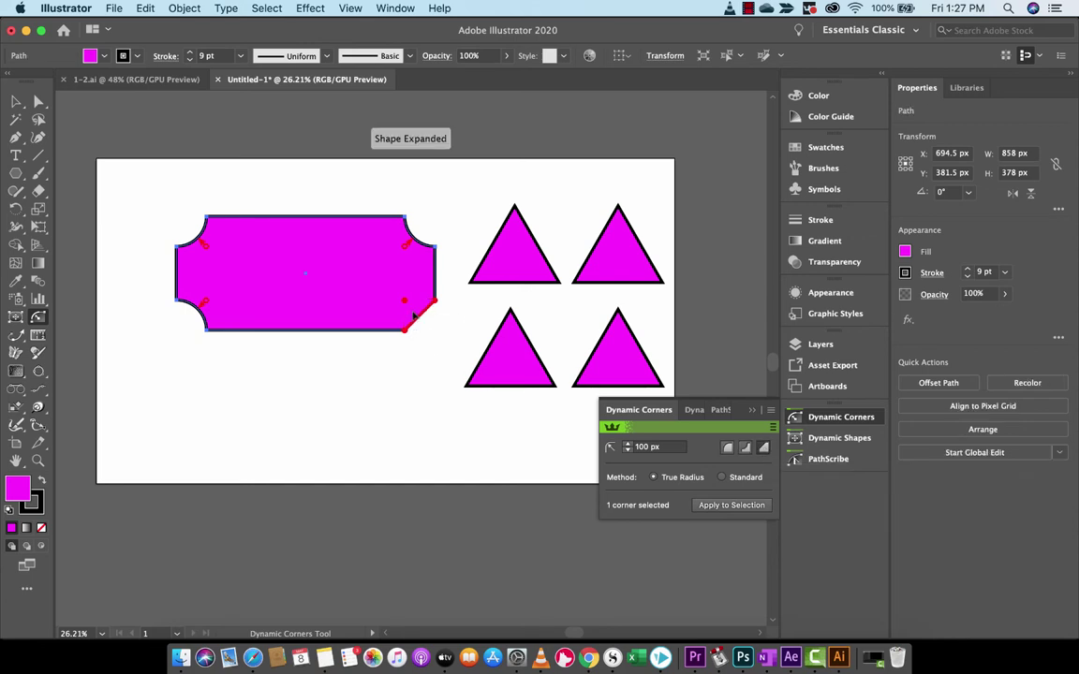
click(409, 218)
click(763, 447)
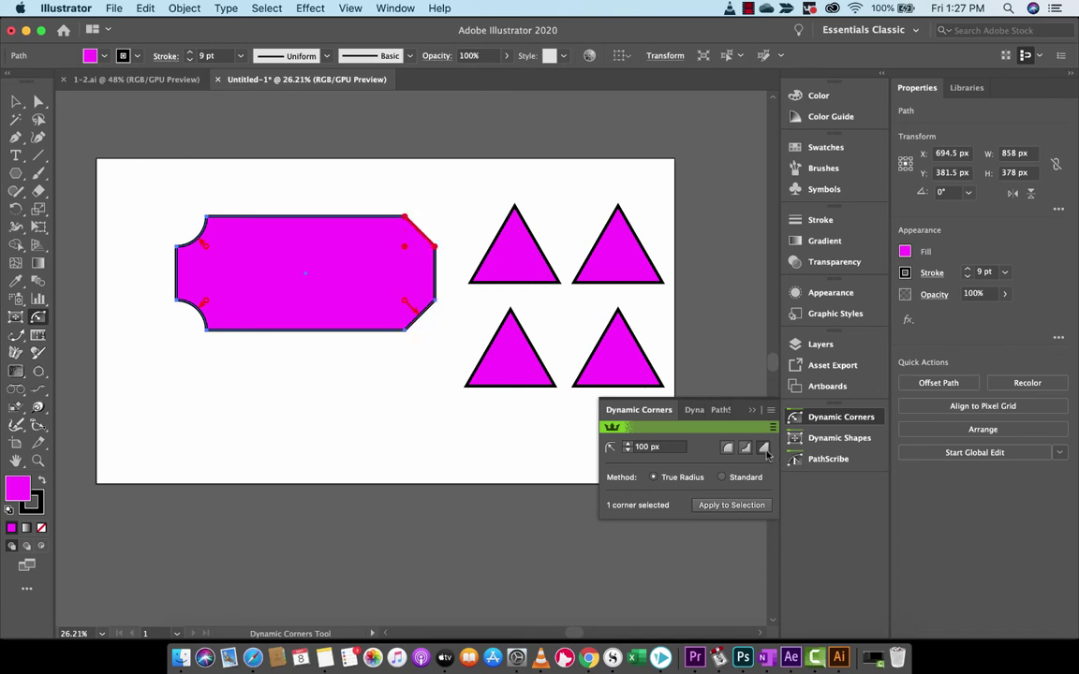
click(206, 219)
click(763, 447)
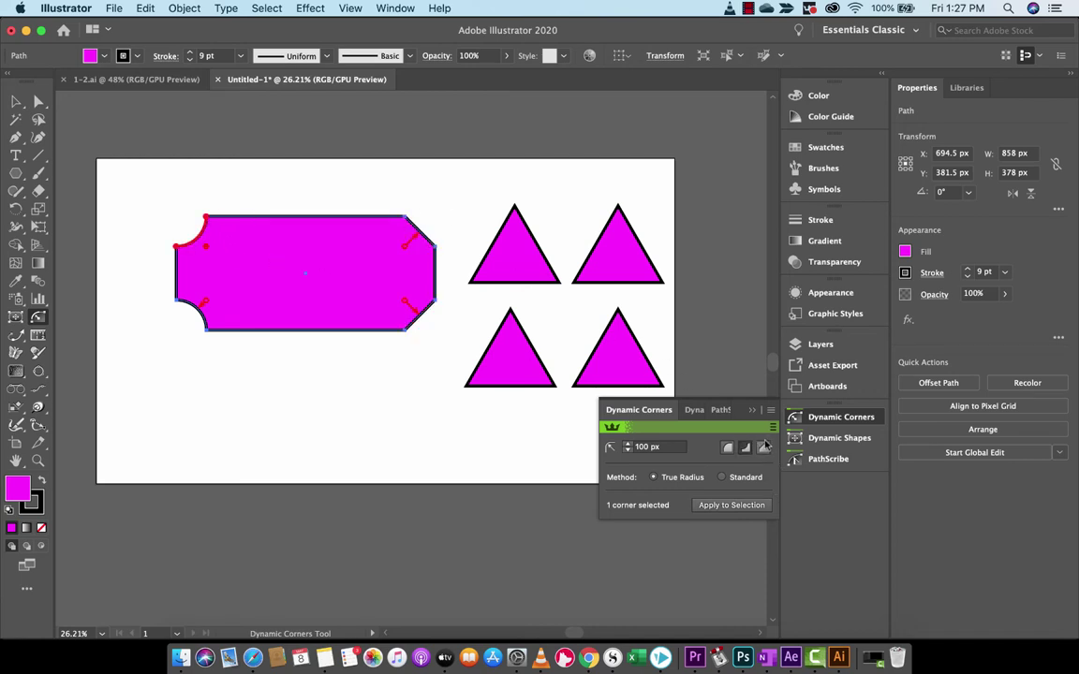
click(180, 300)
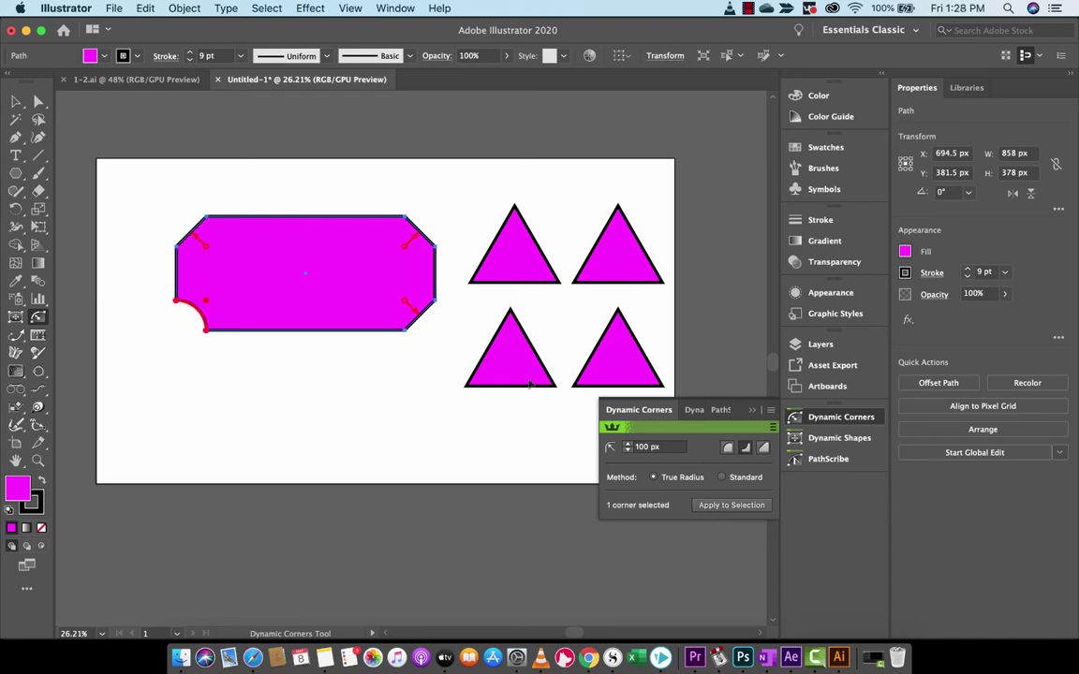
click(763, 449)
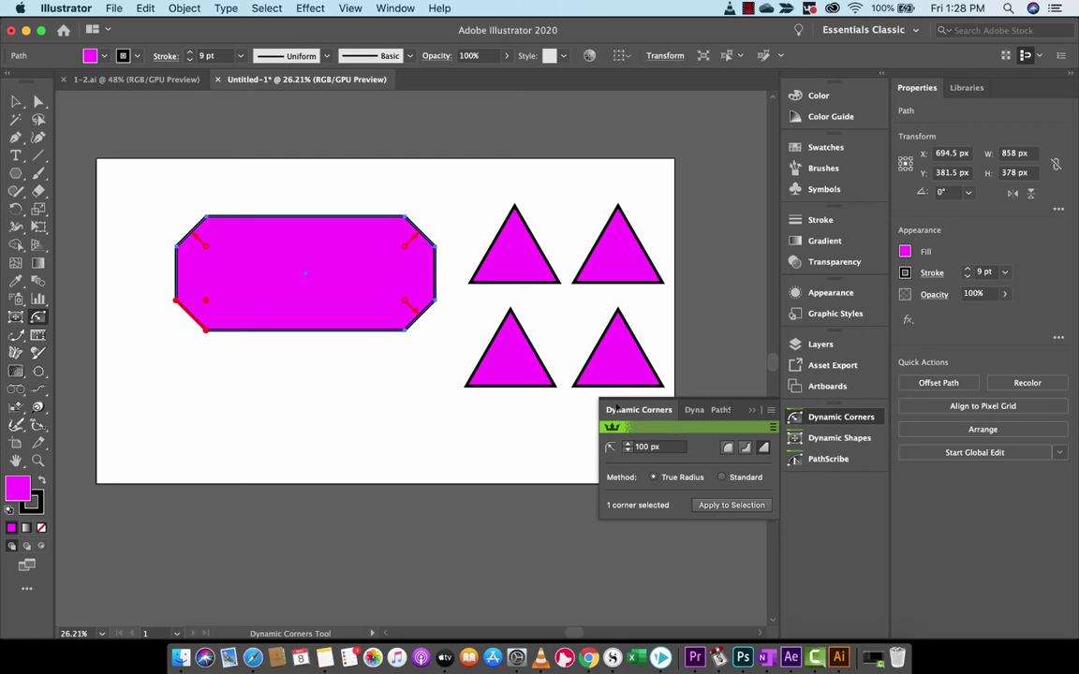
click(121, 185)
- Select all four corners and apply a 60 px radius to them
drag(150, 214, 462, 378)
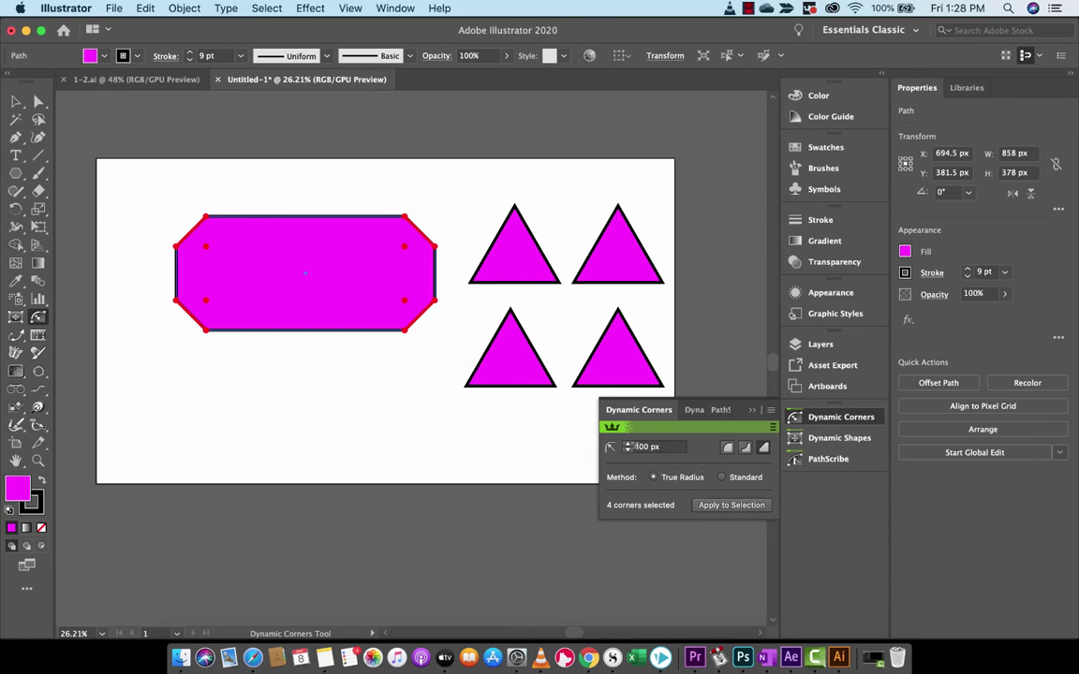
click(634, 446)
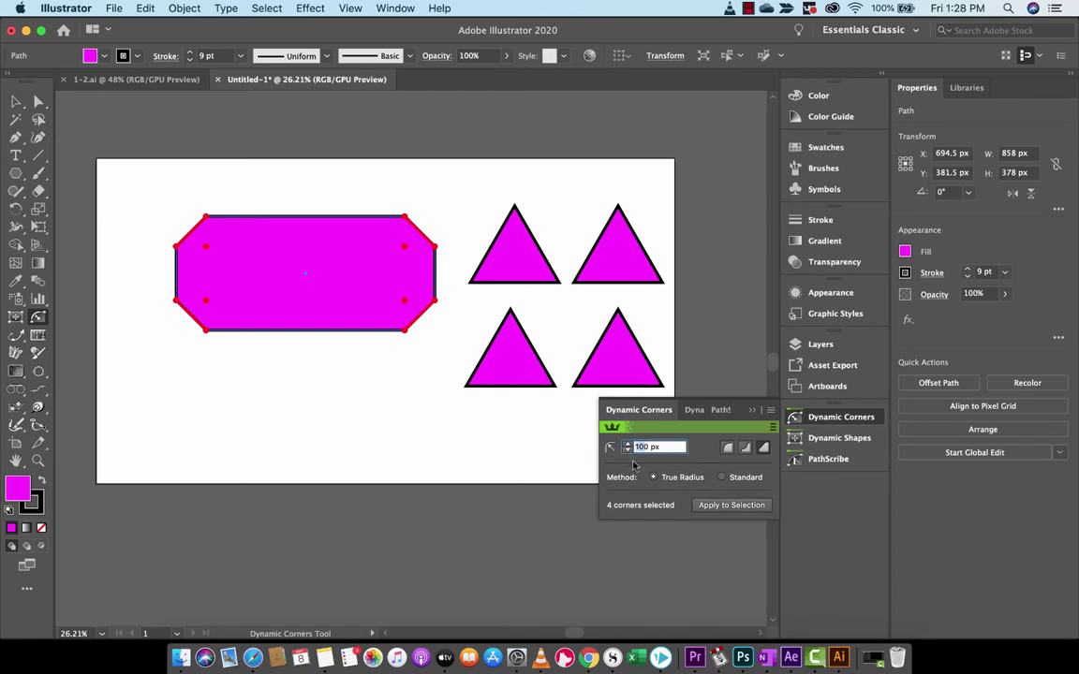
text(600)
key(BackSpace)
click(704, 510)
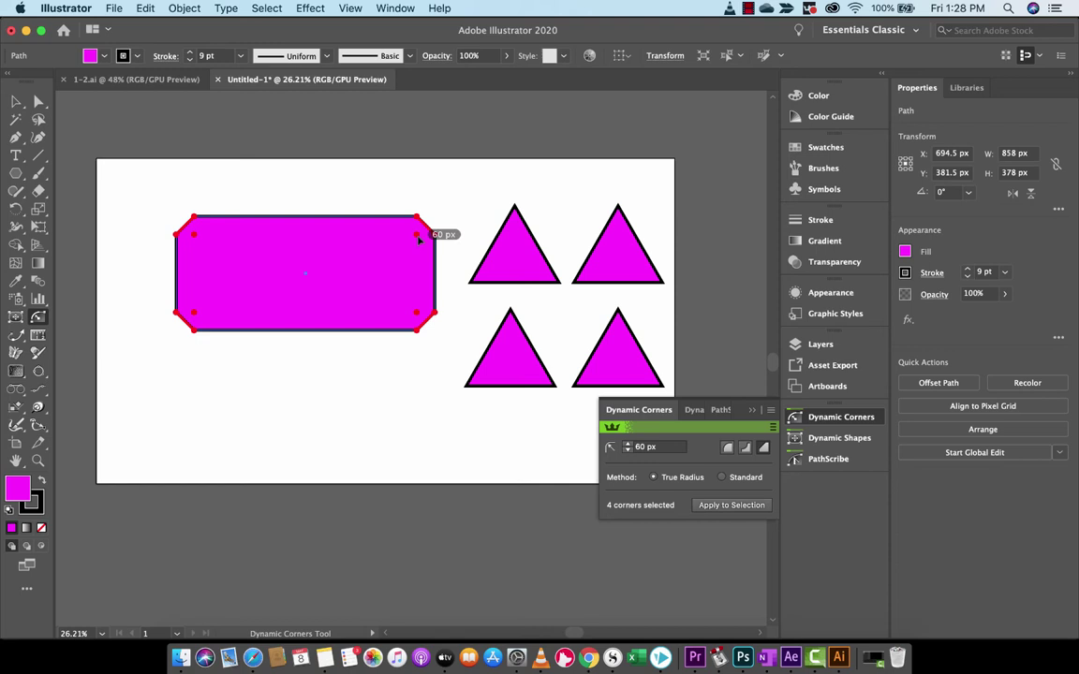
- Enlarge all corner cuts, then deepen the top-right cut to about 248 px
drag(419, 240, 395, 255)
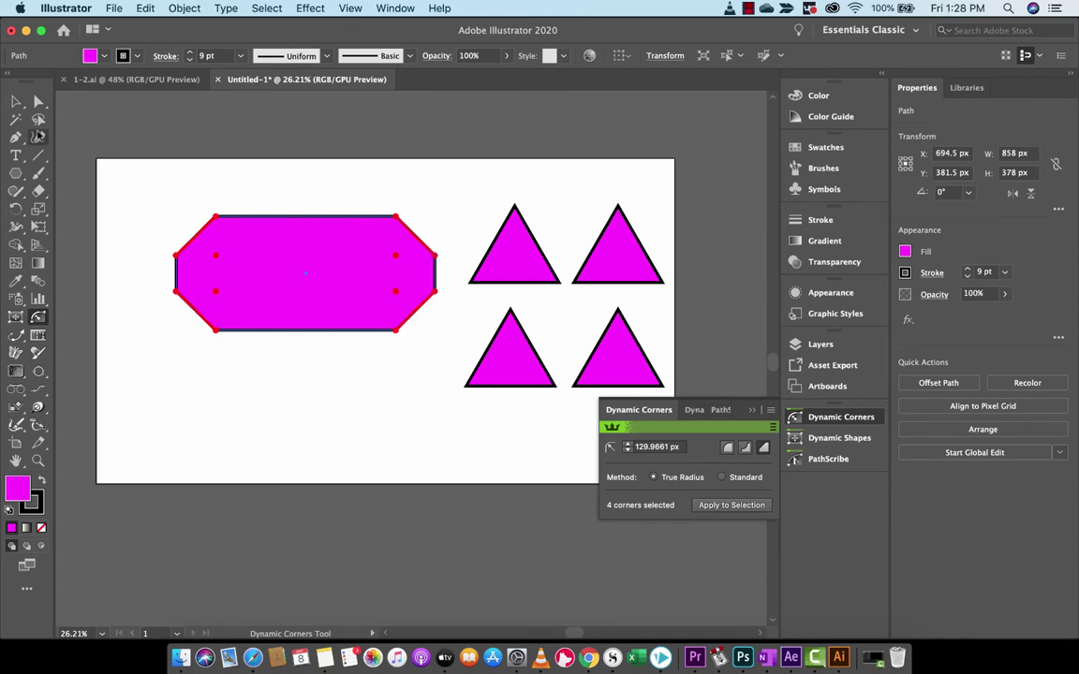
click(38, 100)
click(198, 207)
click(286, 272)
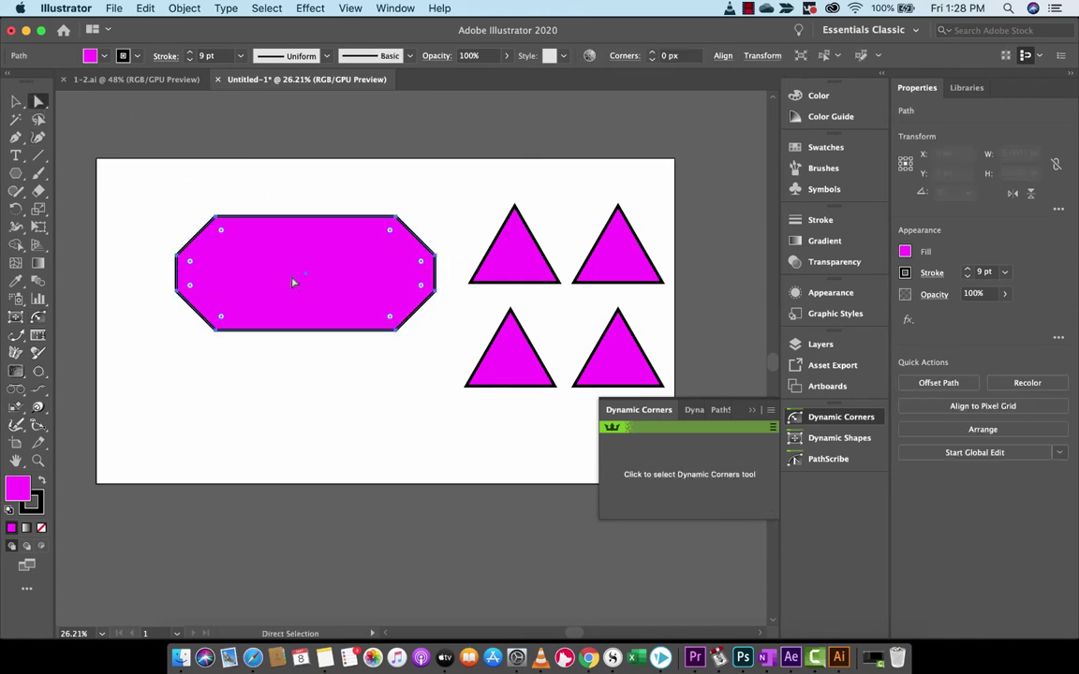
click(675, 474)
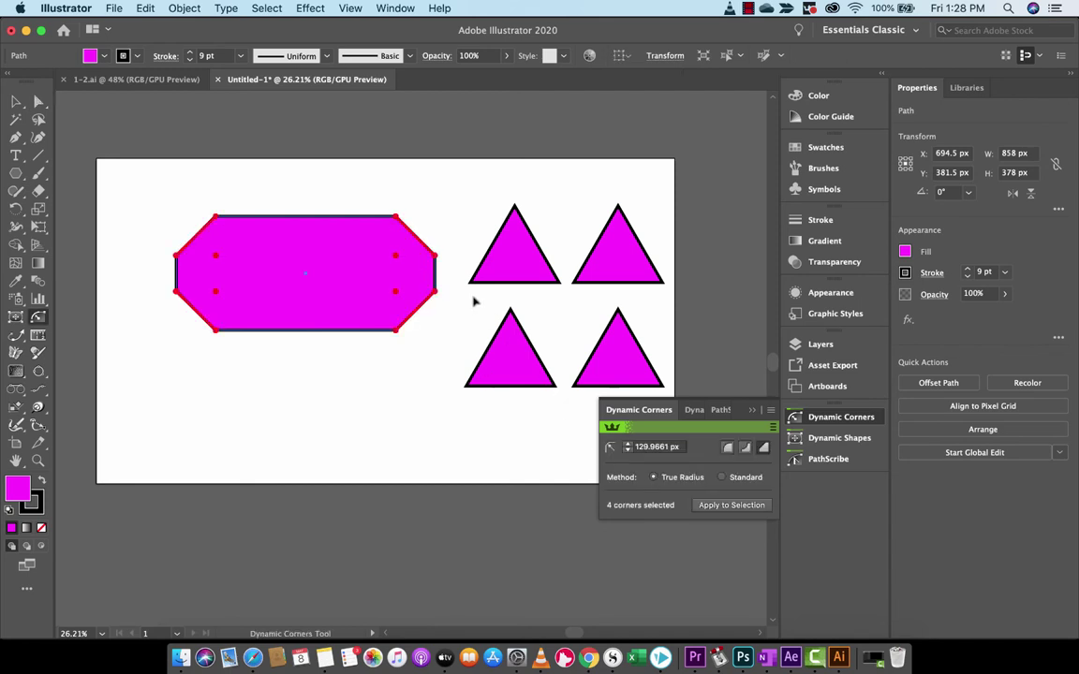
click(397, 256)
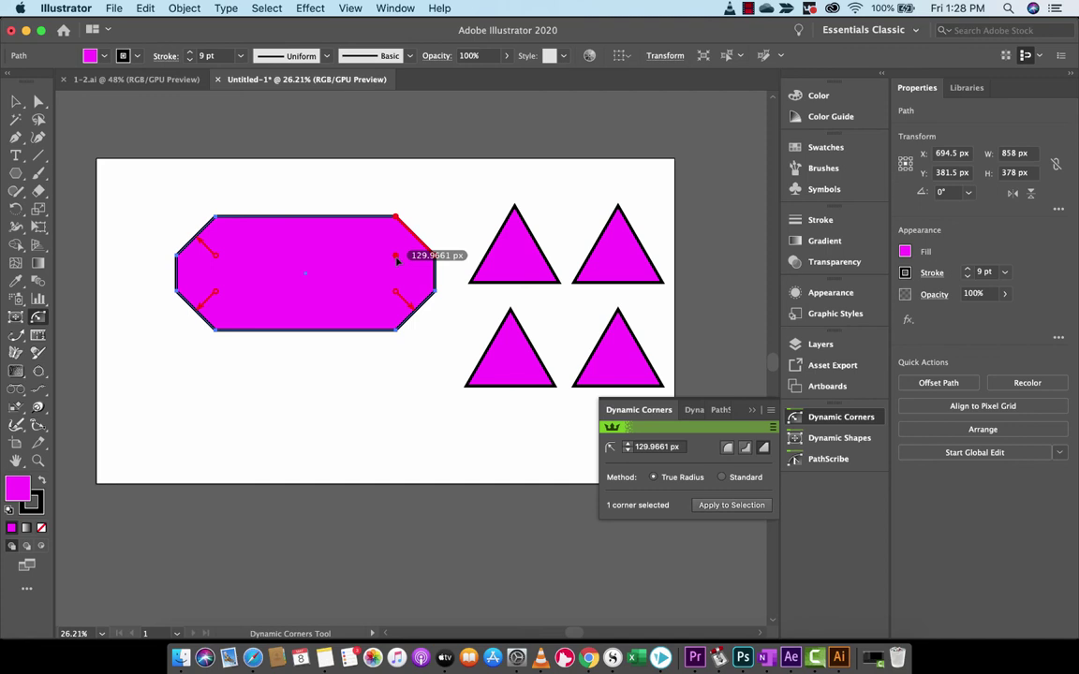
drag(398, 261, 321, 344)
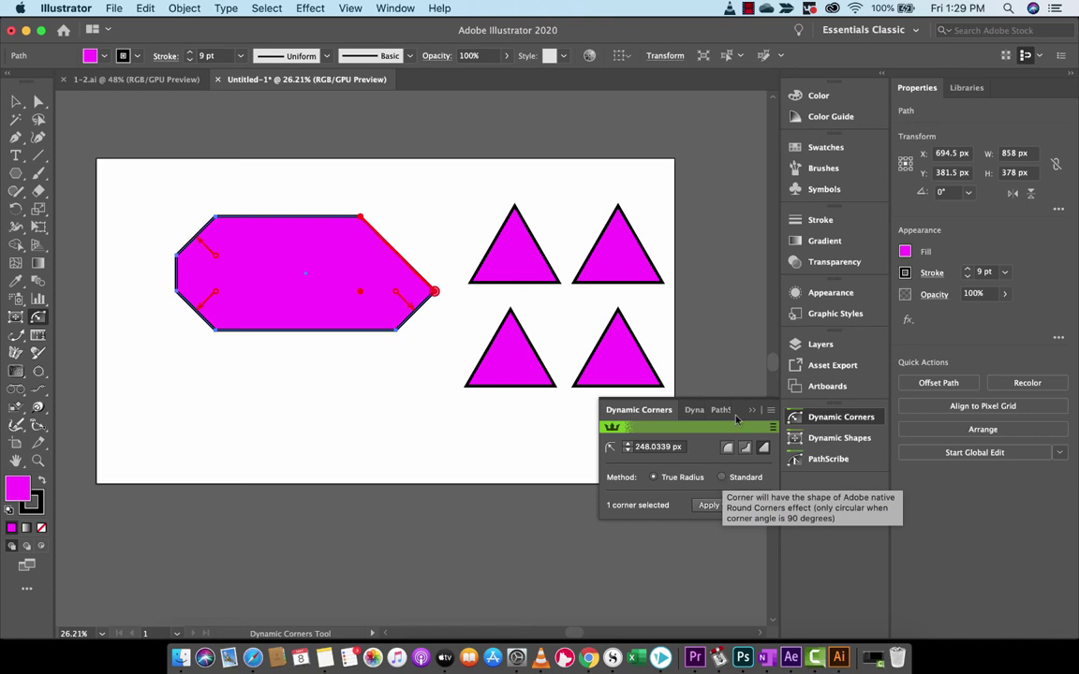
key(Return)
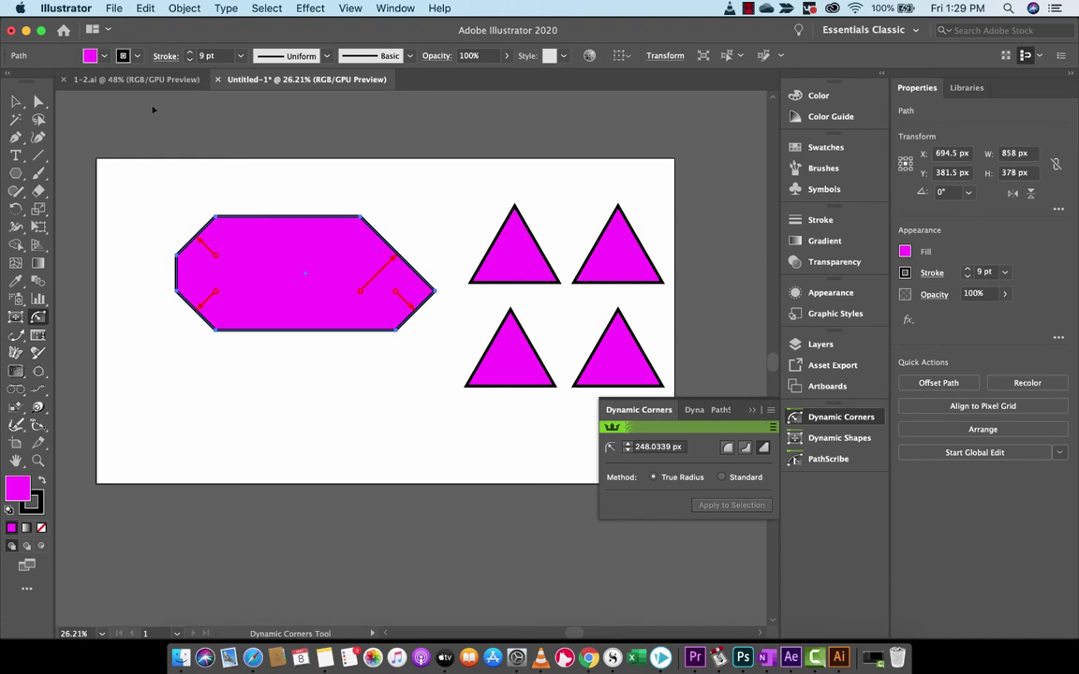
- Select the top-left triangle and set a 30 px corner radius with True Radius
click(38, 101)
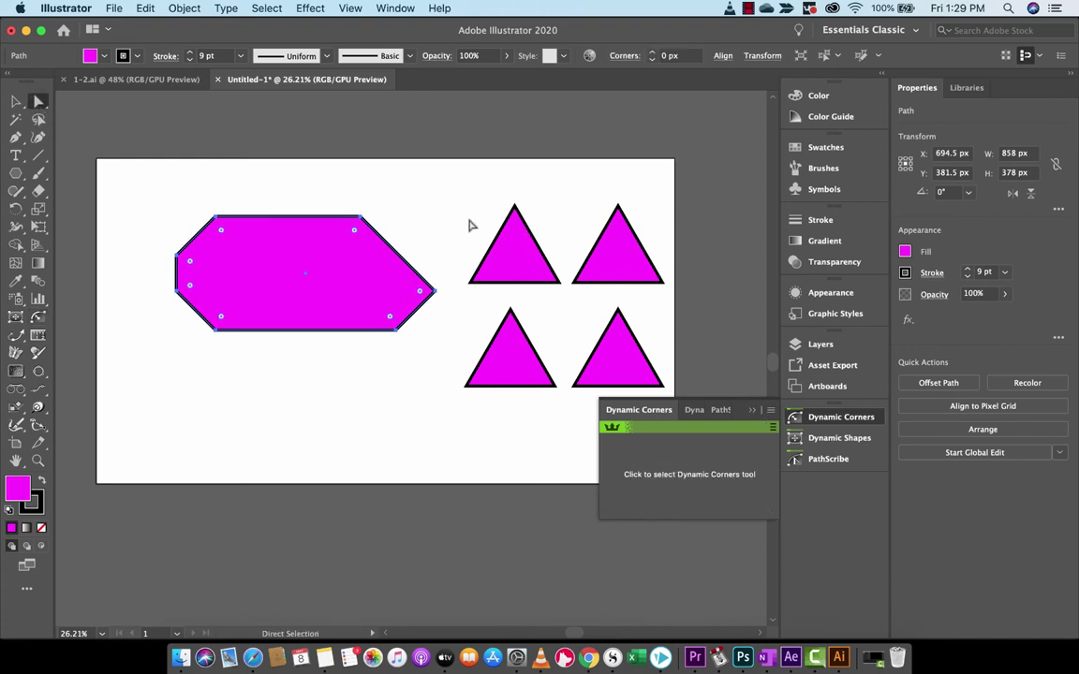
click(506, 236)
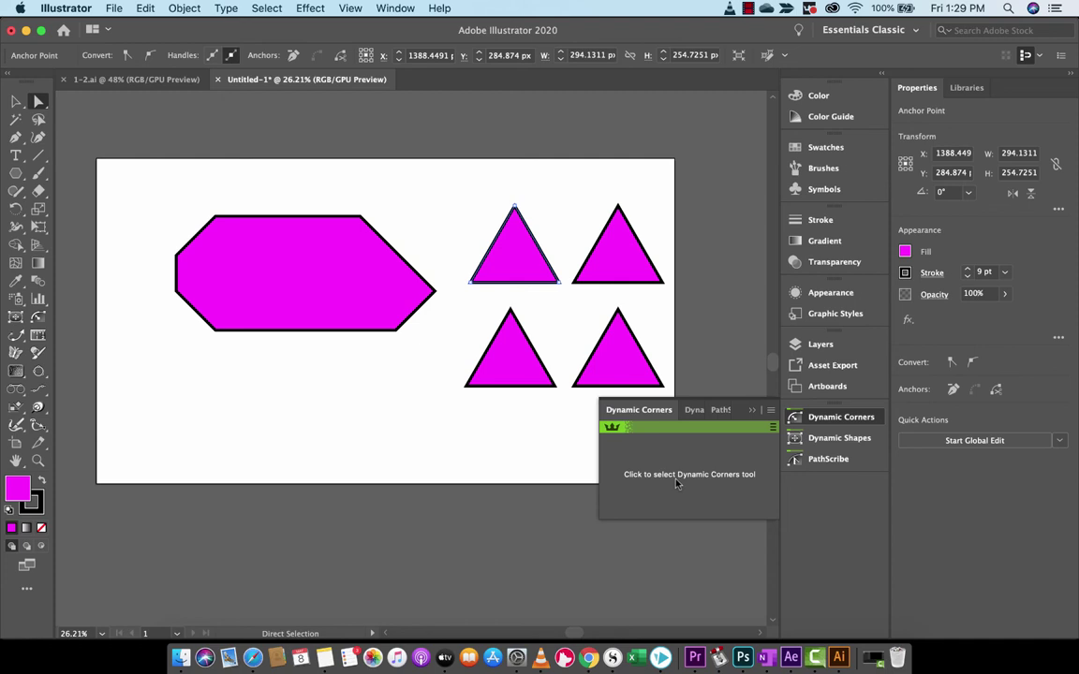
click(677, 482)
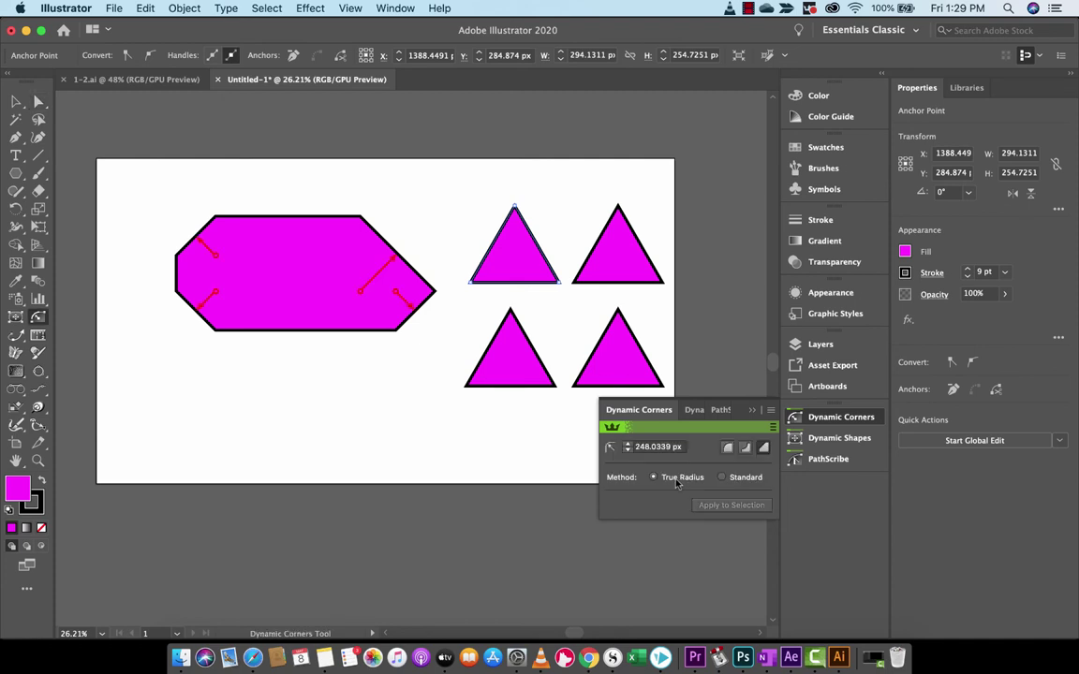
click(656, 447)
text(30)
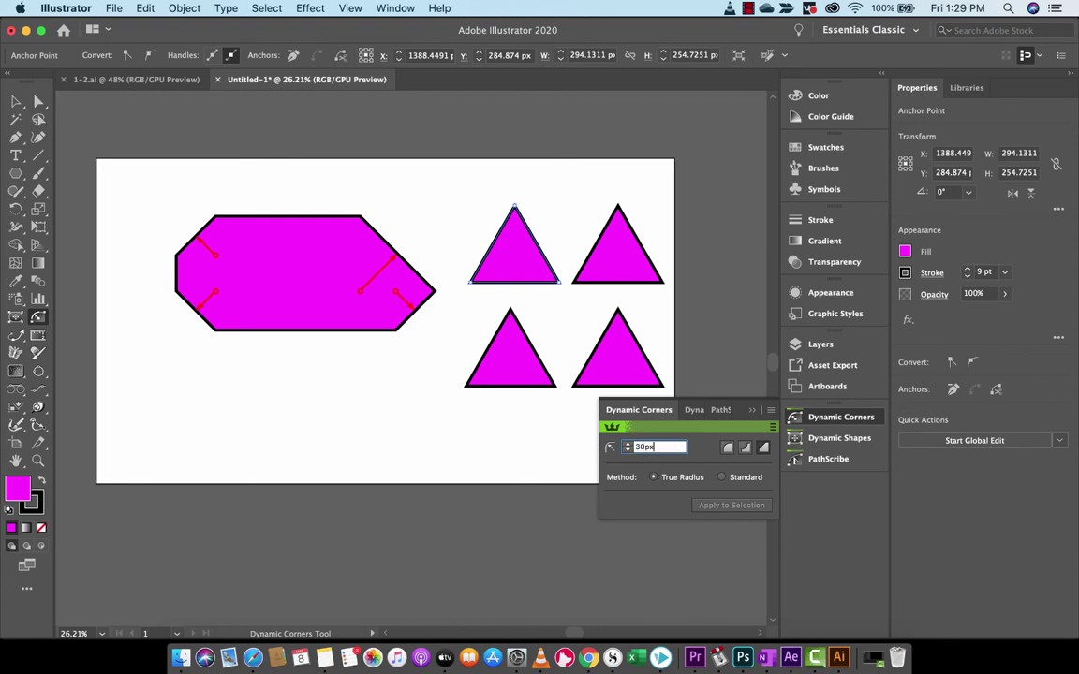
key(super+z)
key(super+a)
text(30)
key(Return)
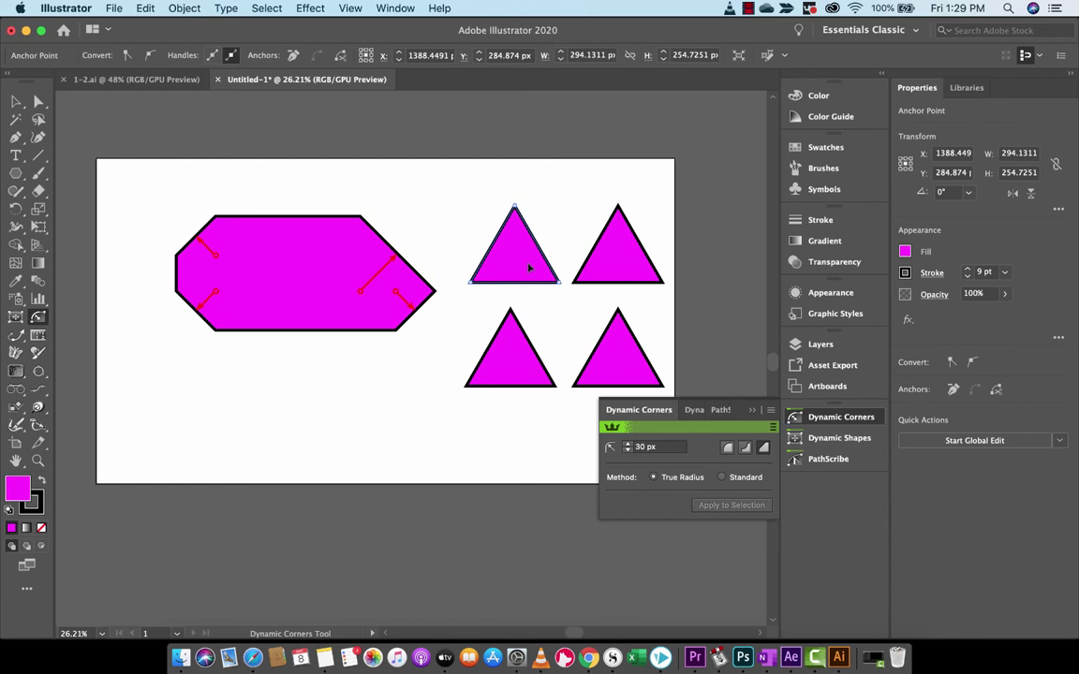
click(721, 477)
click(652, 477)
- Round the top-left triangle's top, bottom-left and bottom-right corners at 30 px
click(513, 212)
drag(515, 214, 519, 243)
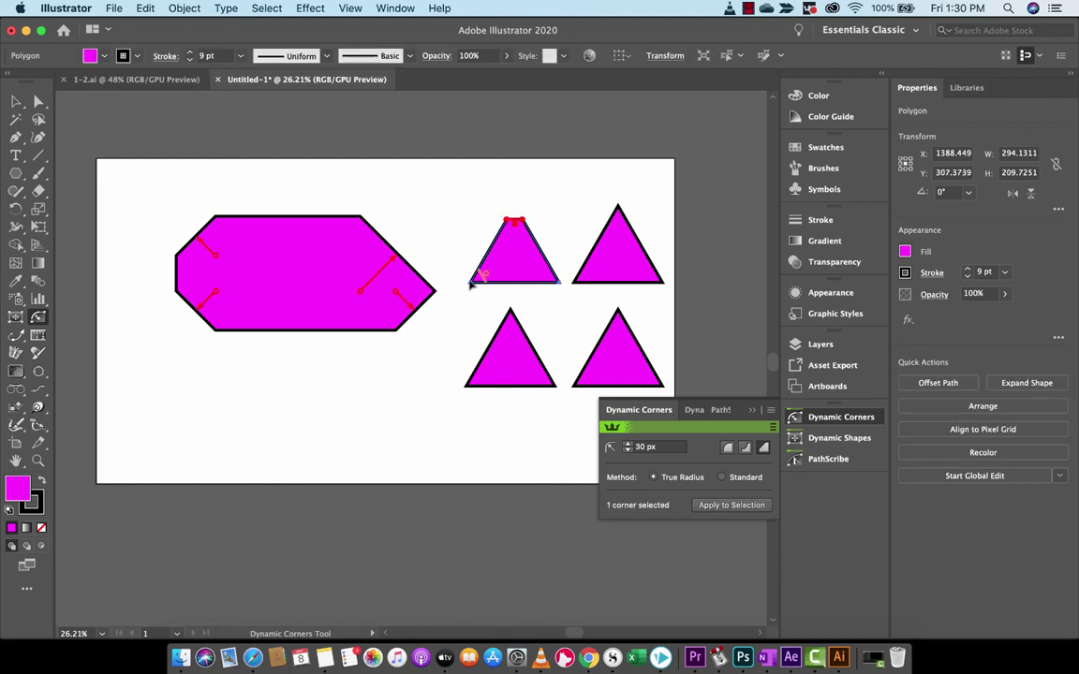
drag(474, 282, 481, 278)
drag(553, 282, 546, 277)
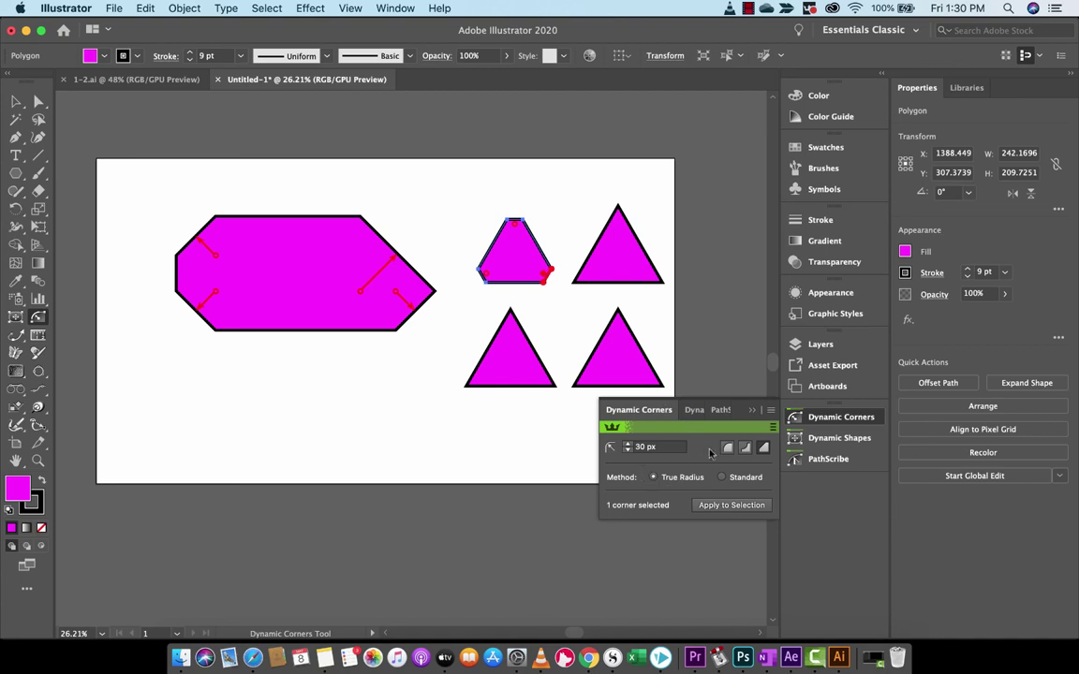
click(656, 406)
drag(473, 271, 482, 276)
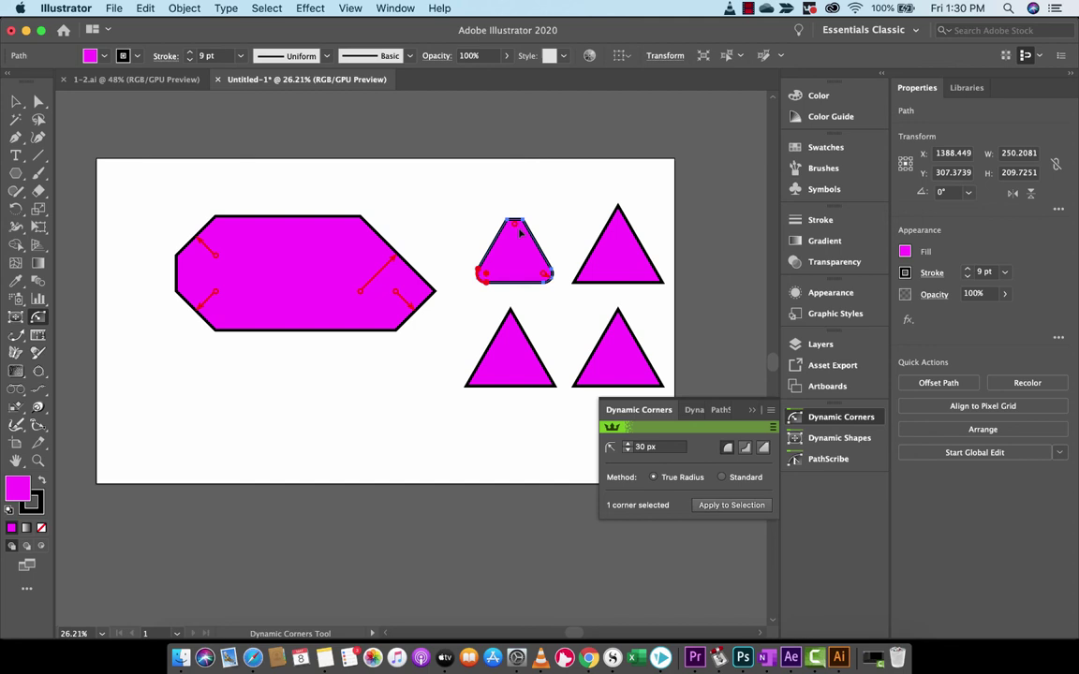
drag(515, 231, 516, 237)
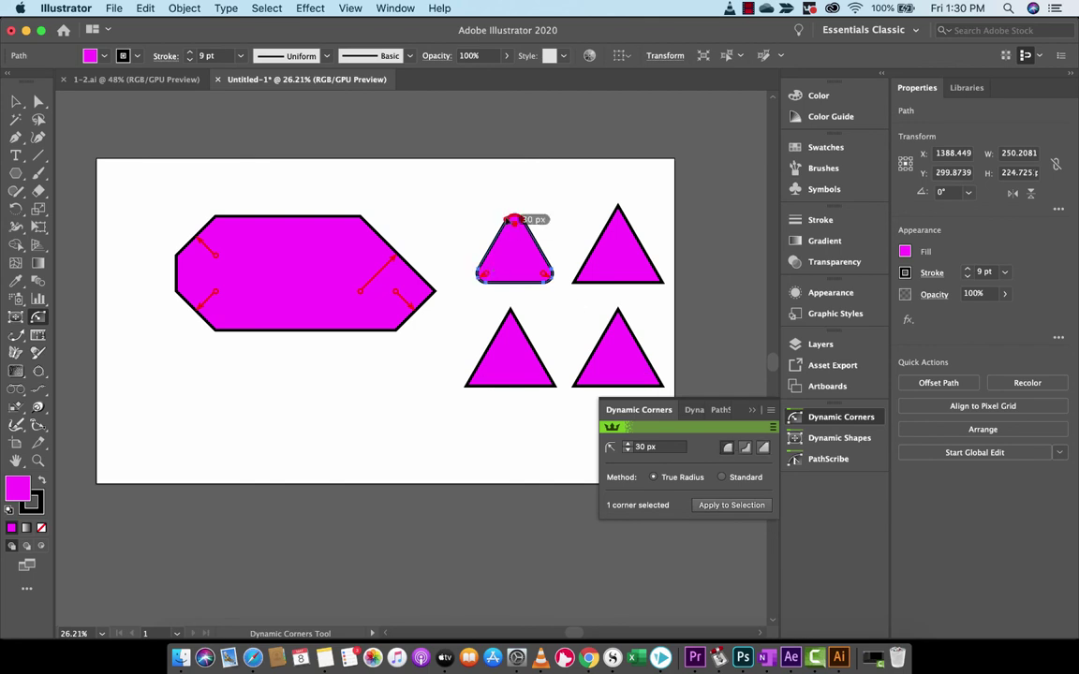
scroll(497, 331, up, 5)
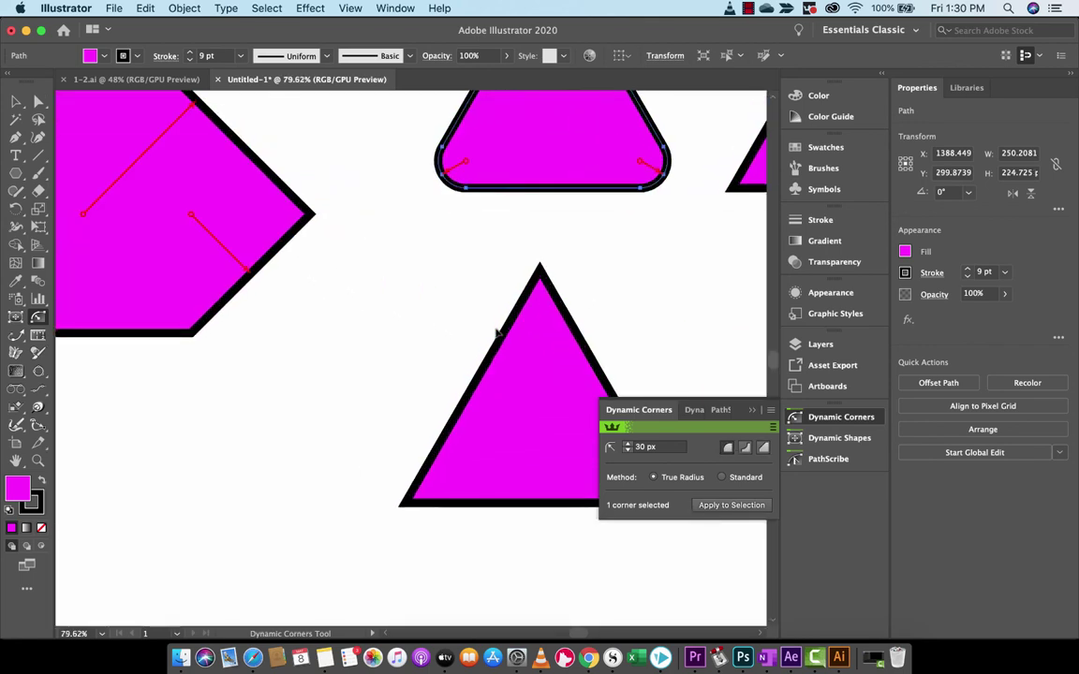
scroll(614, 375, up, 1)
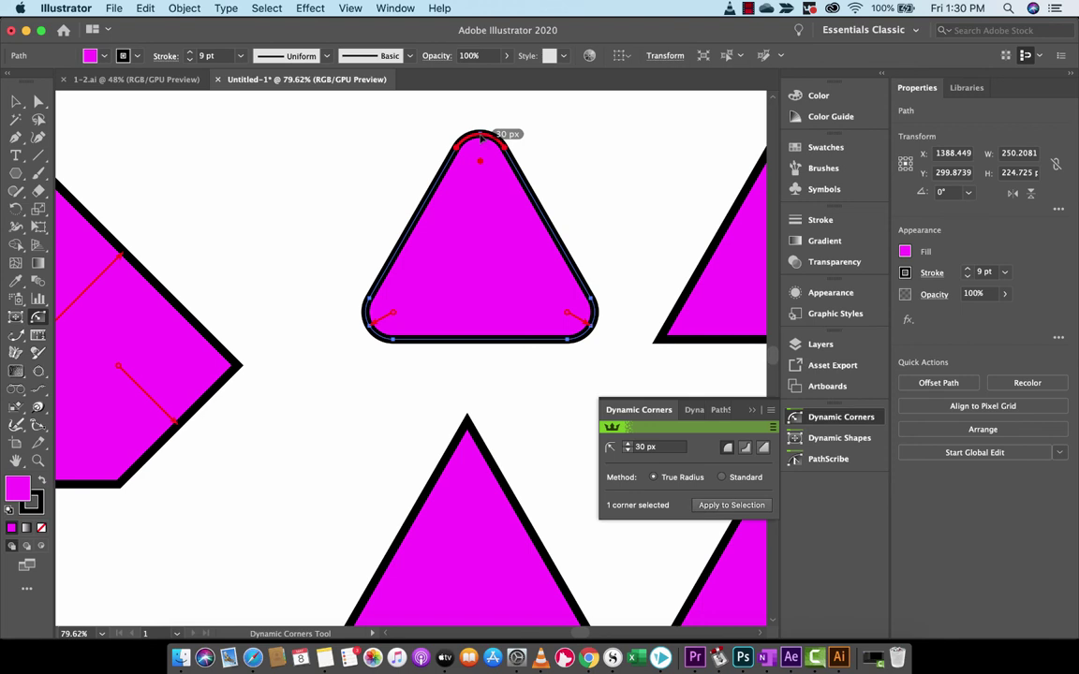
scroll(410, 294, up, 1)
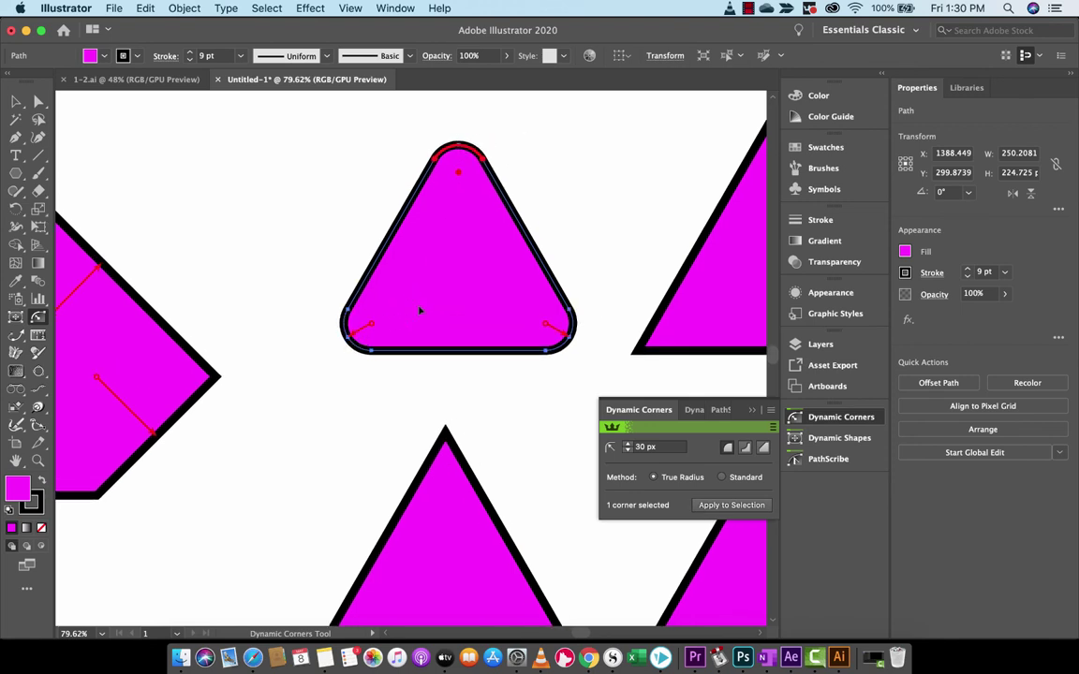
scroll(420, 311, right, 5)
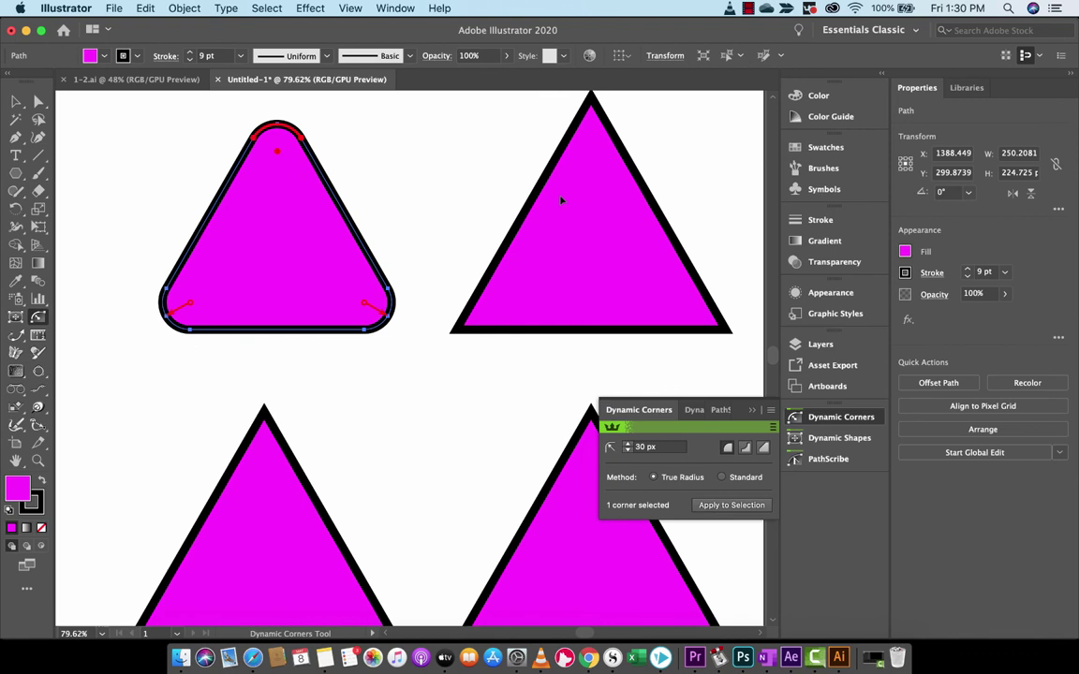
click(38, 101)
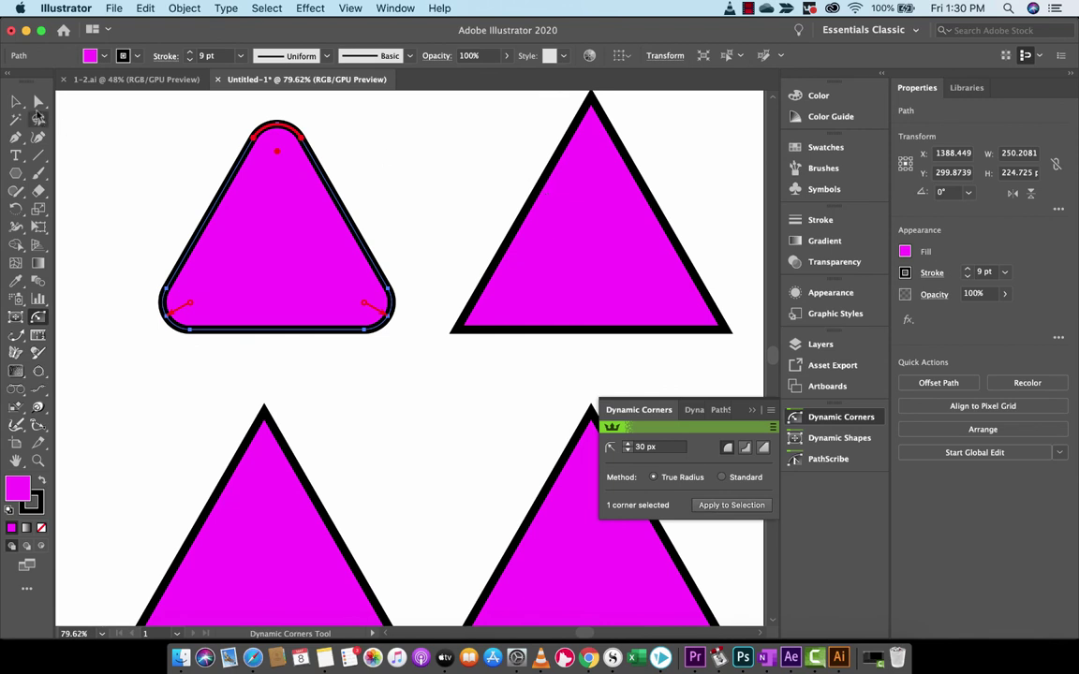
- Select the top-right triangle and switch the corner method to Standard
click(537, 205)
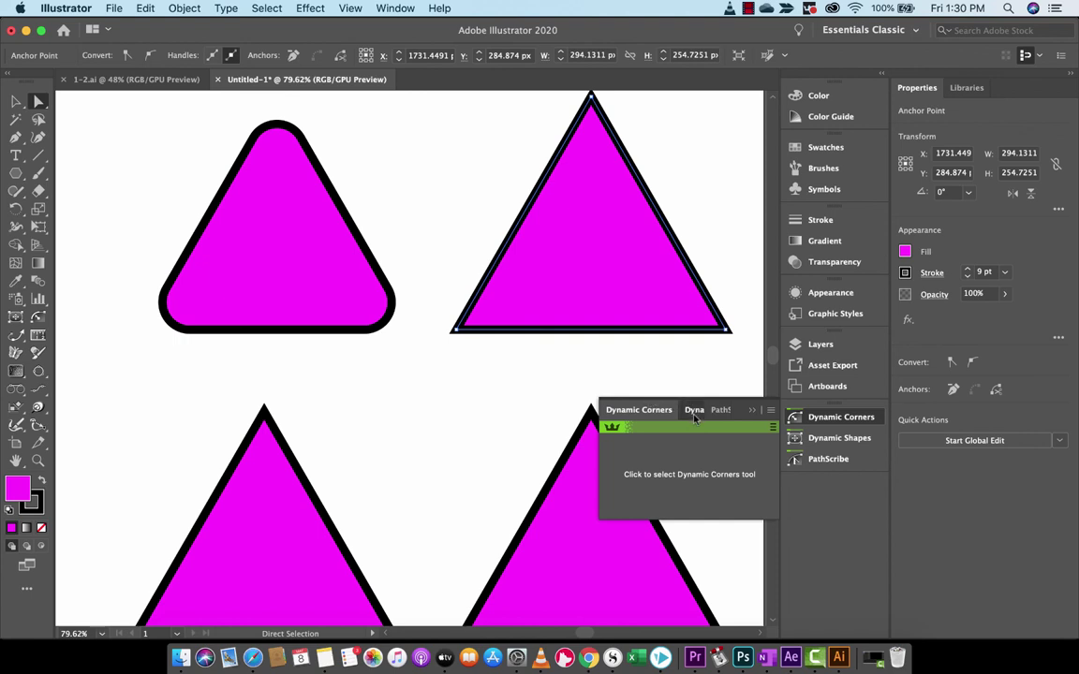
click(694, 411)
click(616, 410)
click(657, 412)
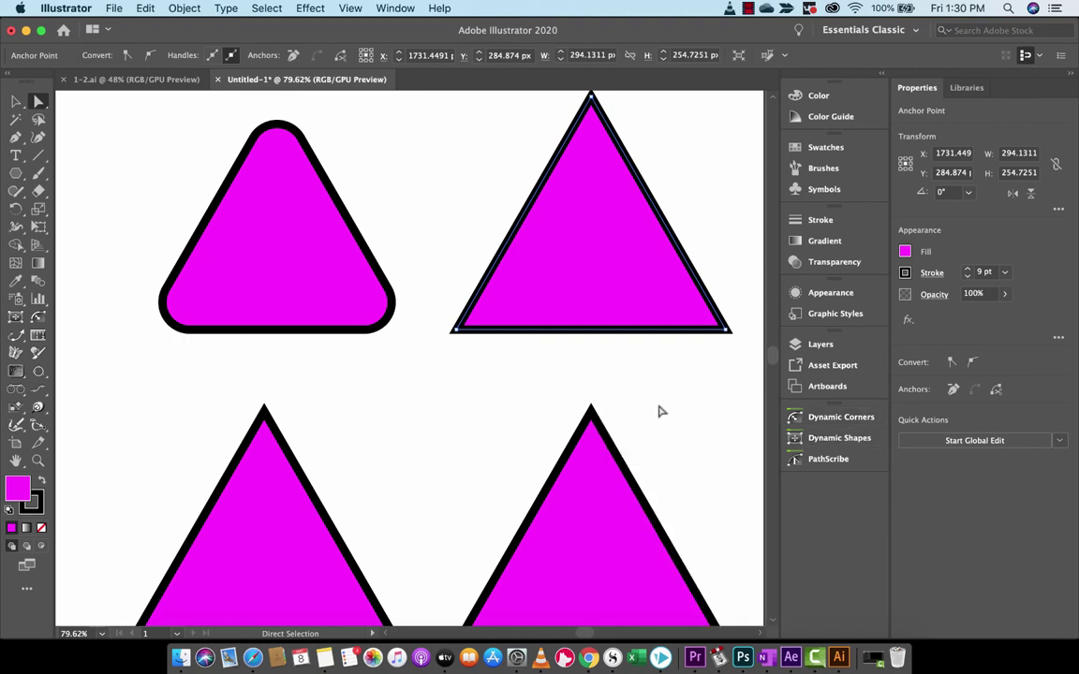
click(861, 415)
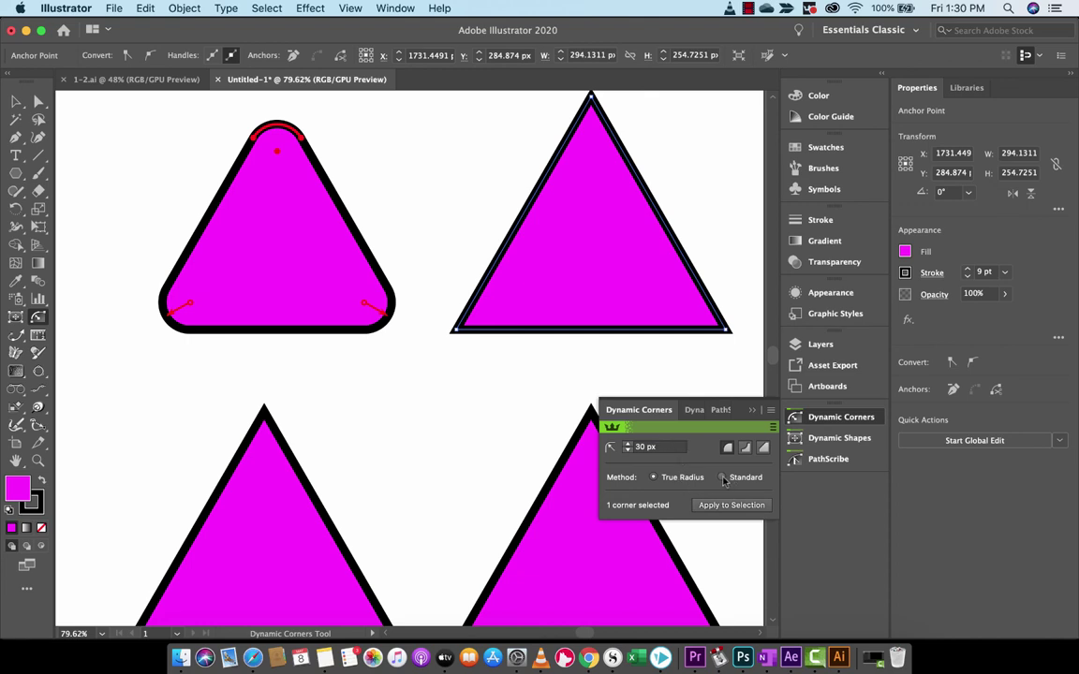
click(723, 477)
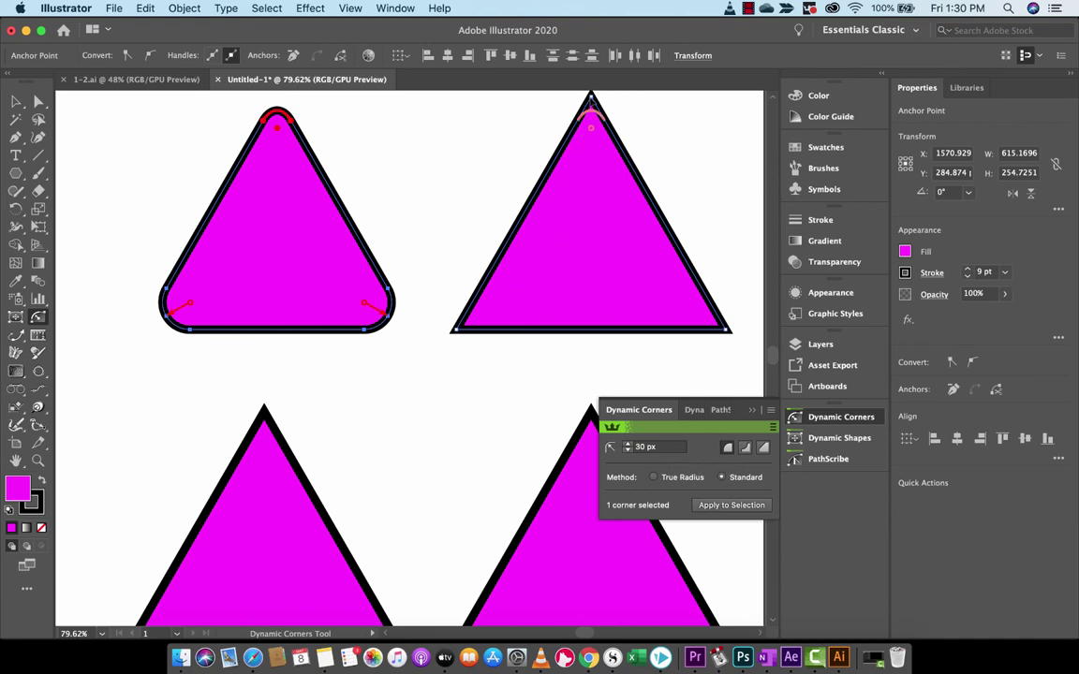
- Round the triangle's top, bottom-left and bottom-right corners at 30 px
click(591, 103)
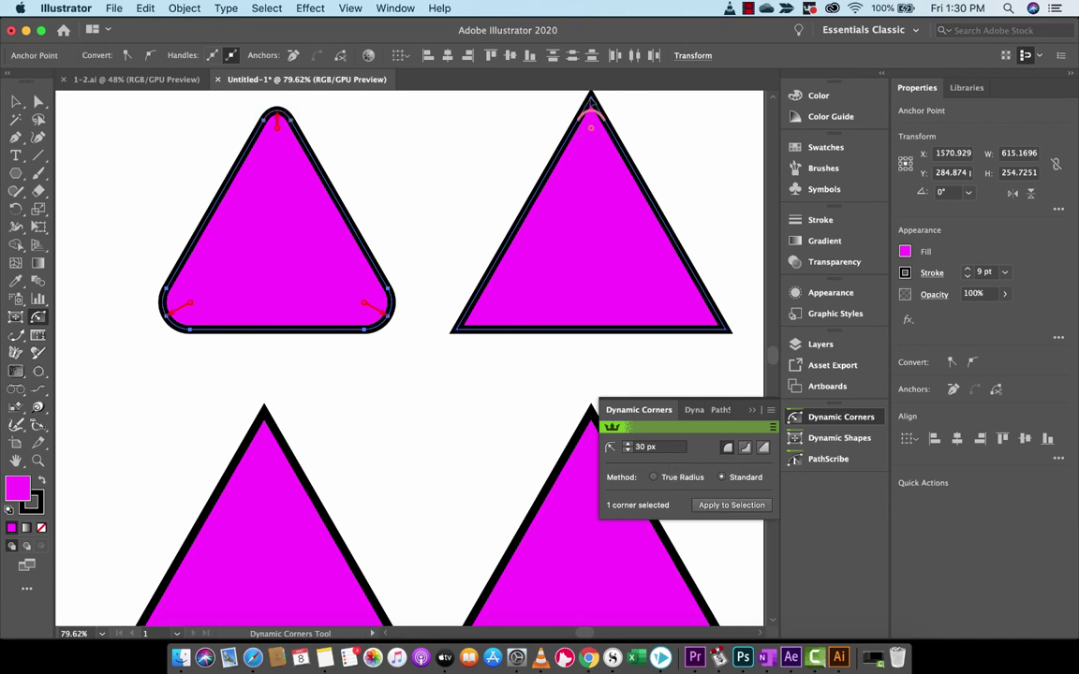
click(460, 333)
click(716, 323)
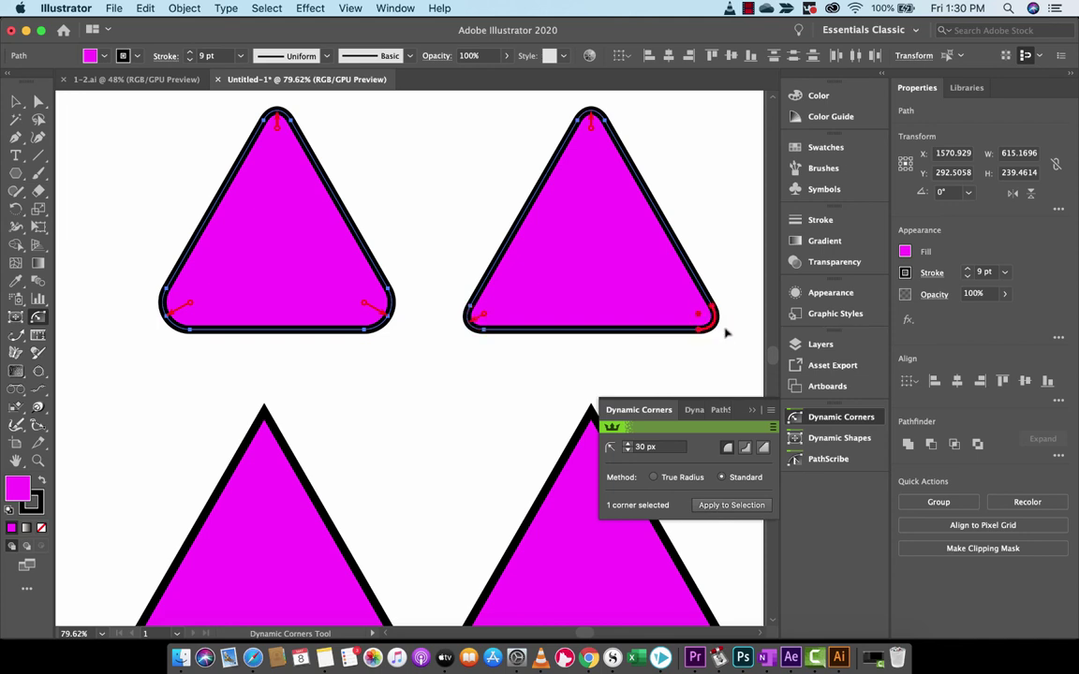
mouse_move(471, 309)
mouse_move(592, 131)
click(762, 411)
click(837, 419)
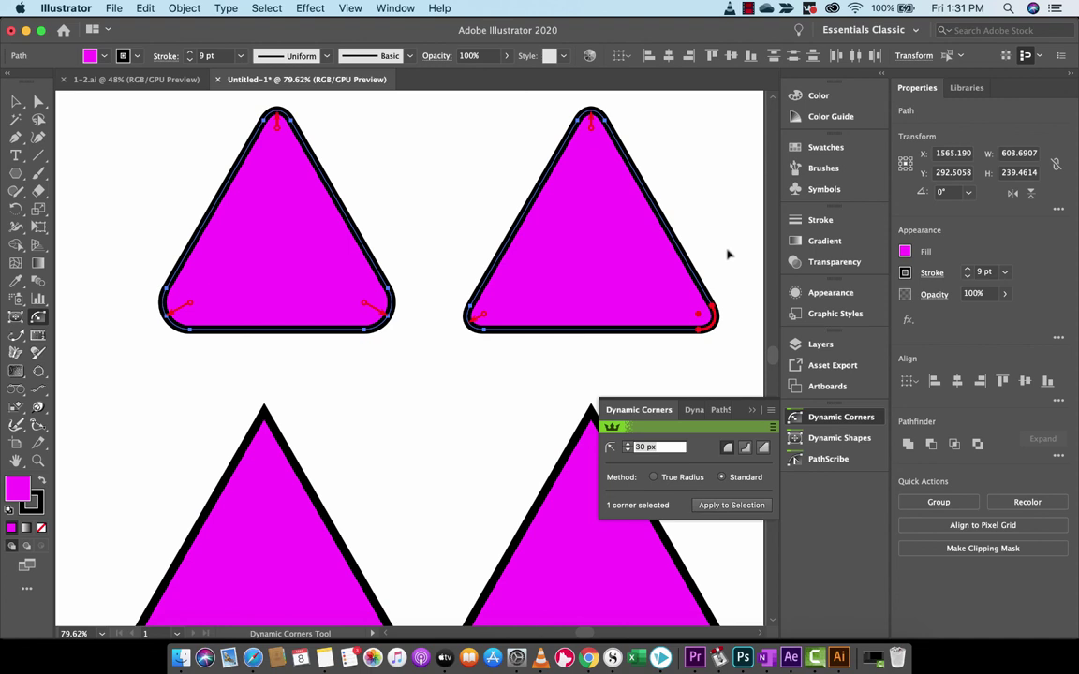
click(748, 8)
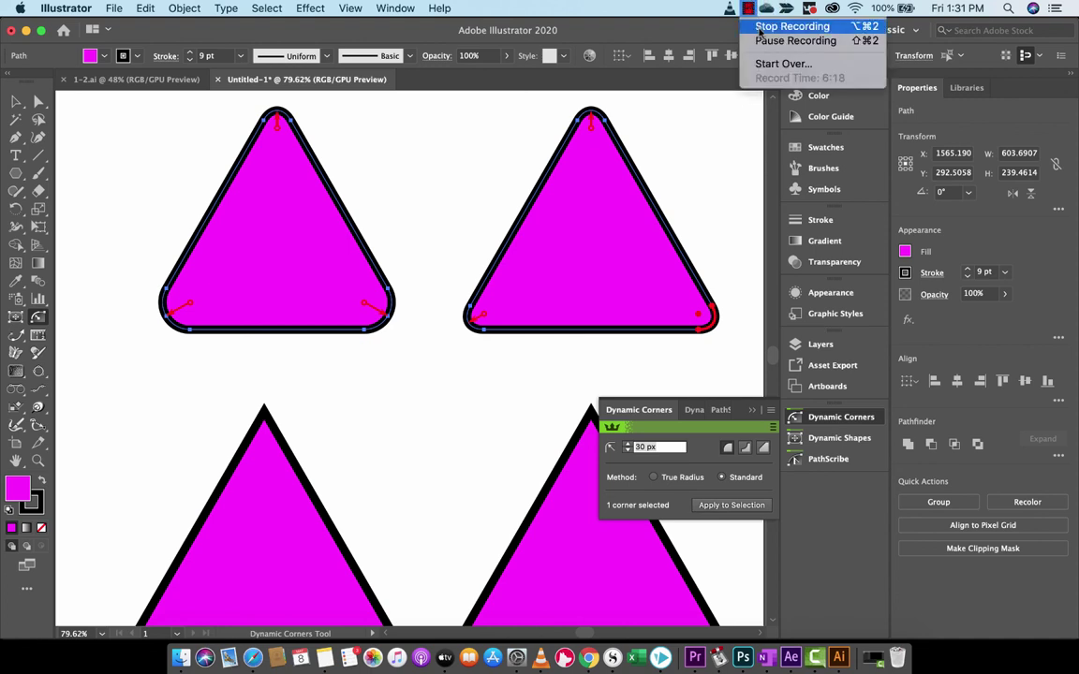